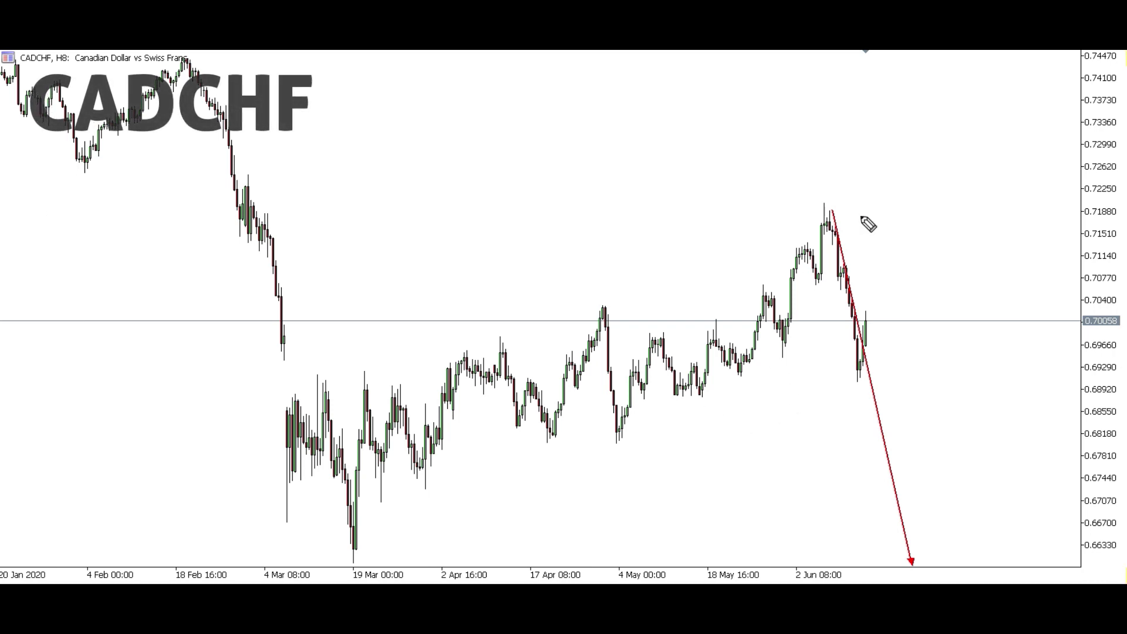
Mark the June high at about 0.716 on the CADCHF chart and sketch the decline along the red projection, clearing between attempts.
mouse_move(804, 230)
mouse_down()
mouse_move(890, 221)
mouse_move(799, 229)
mouse_move(834, 223)
mouse_move(911, 459)
mouse_move(926, 547)
mouse_move(914, 541)
mouse_up()
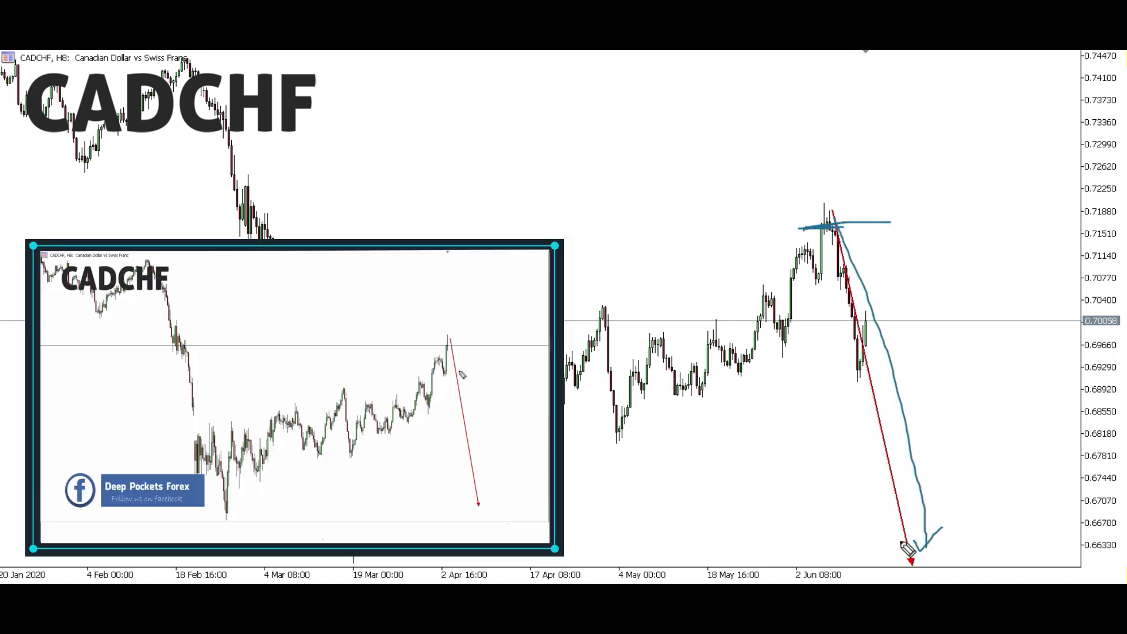
key(e)
drag(841, 212, 873, 370)
drag(764, 223, 867, 223)
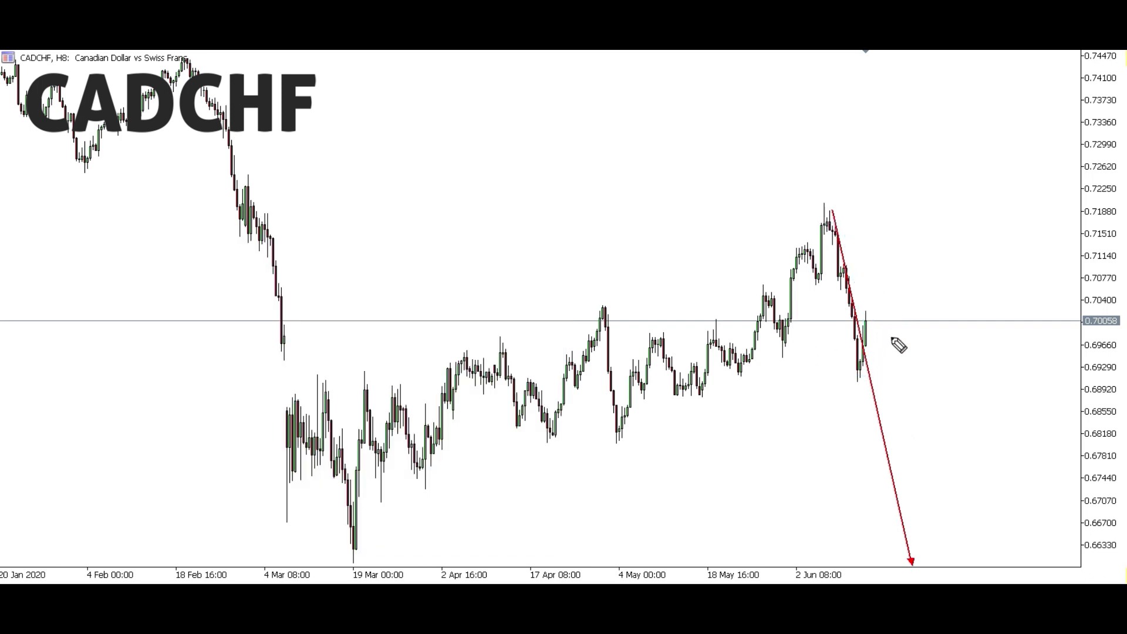
Sketch choppy pullback paths from the CADCHF June low to about 0.704 that turn down towards 0.663, then clear the strokes.
mouse_move(858, 377)
mouse_down()
mouse_move(923, 321)
mouse_move(979, 521)
mouse_up()
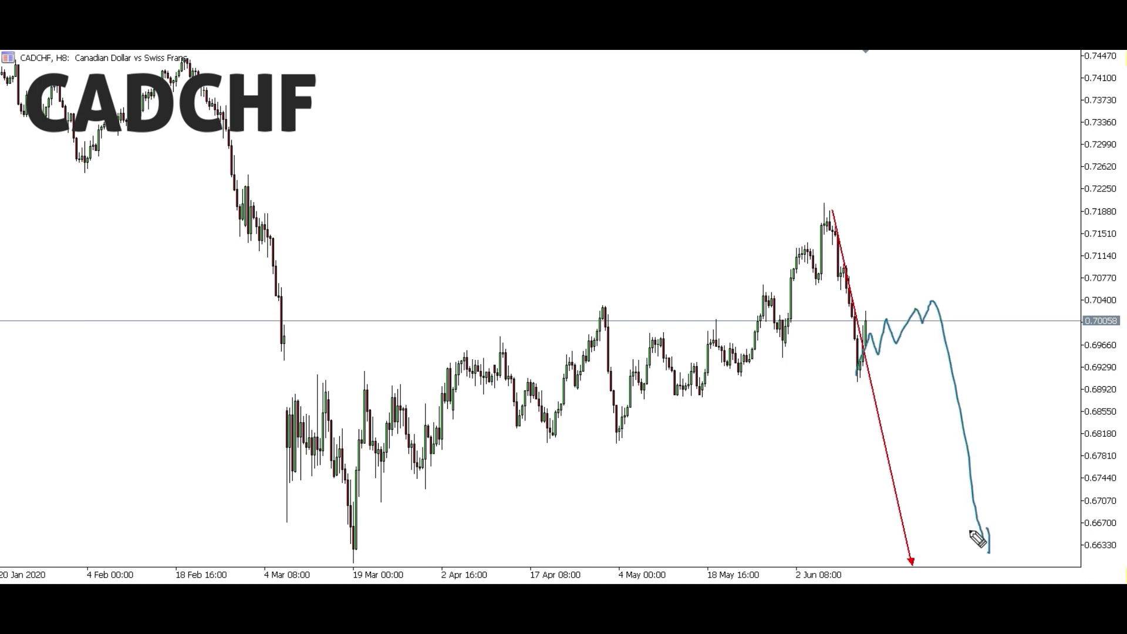
mouse_move(861, 355)
mouse_down()
mouse_move(977, 250)
mouse_move(1023, 517)
mouse_up()
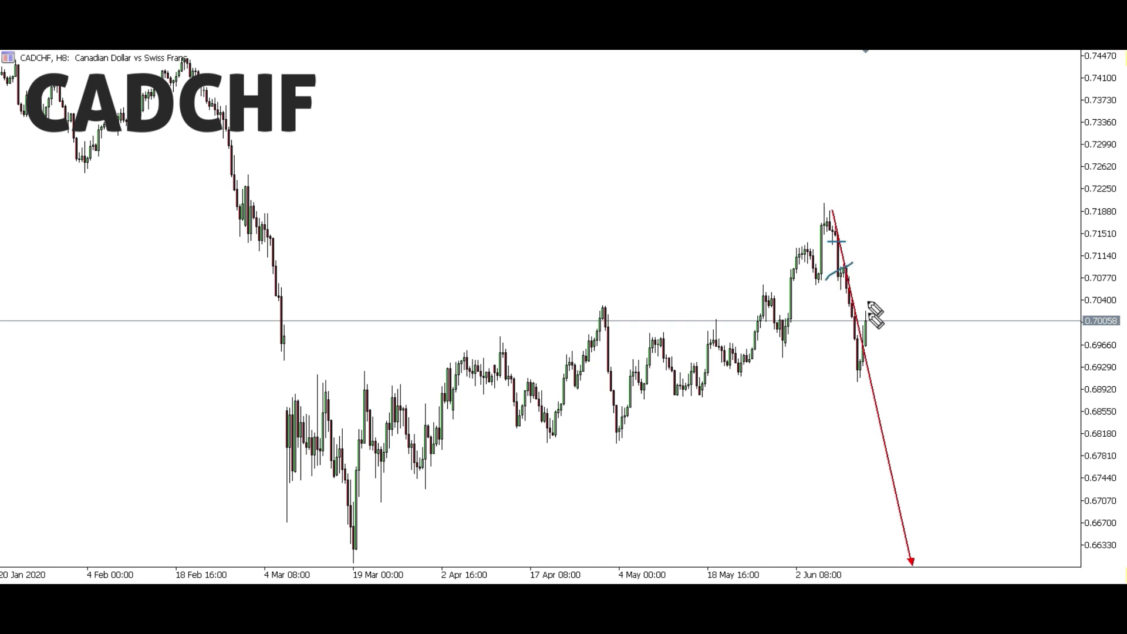
drag(854, 336, 893, 326)
mouse_move(860, 368)
mouse_down()
mouse_move(913, 254)
mouse_move(978, 543)
mouse_move(1033, 557)
mouse_up()
key(e)
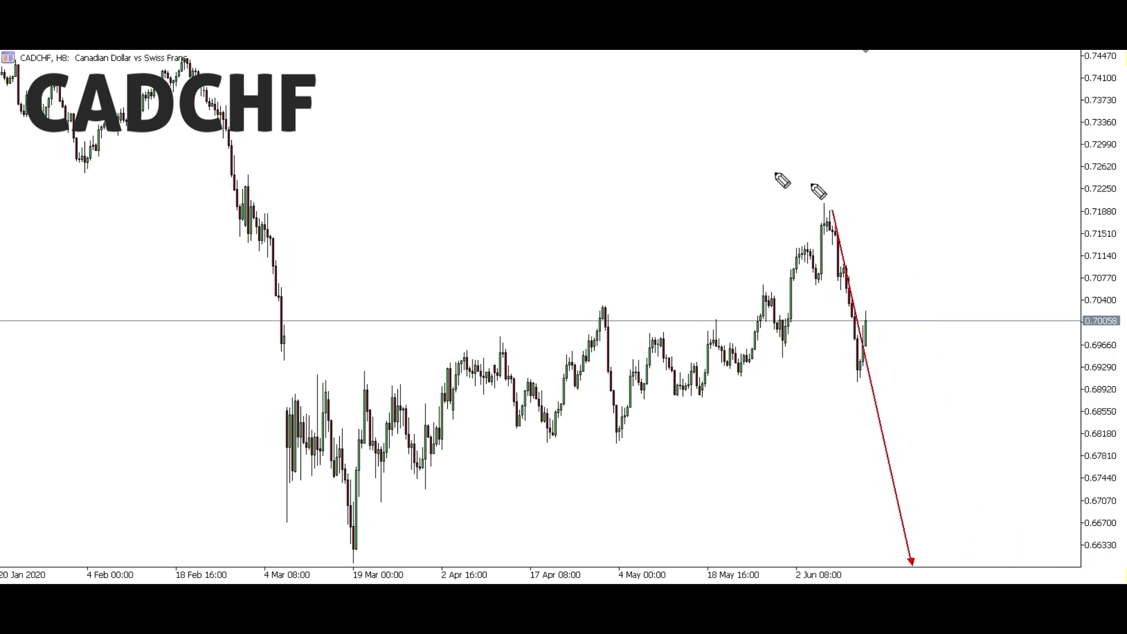
Mark two short levels at about 0.717 and 0.711 beside the CADCHF June peak, then clear them.
drag(794, 228, 850, 217)
drag(813, 259, 884, 247)
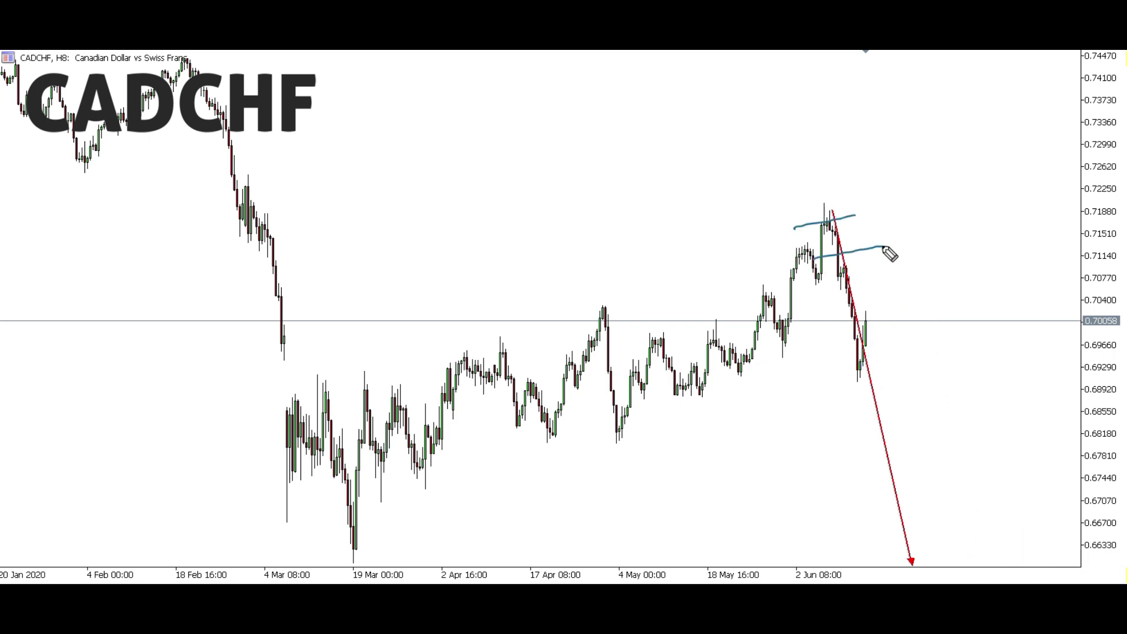
key(e)
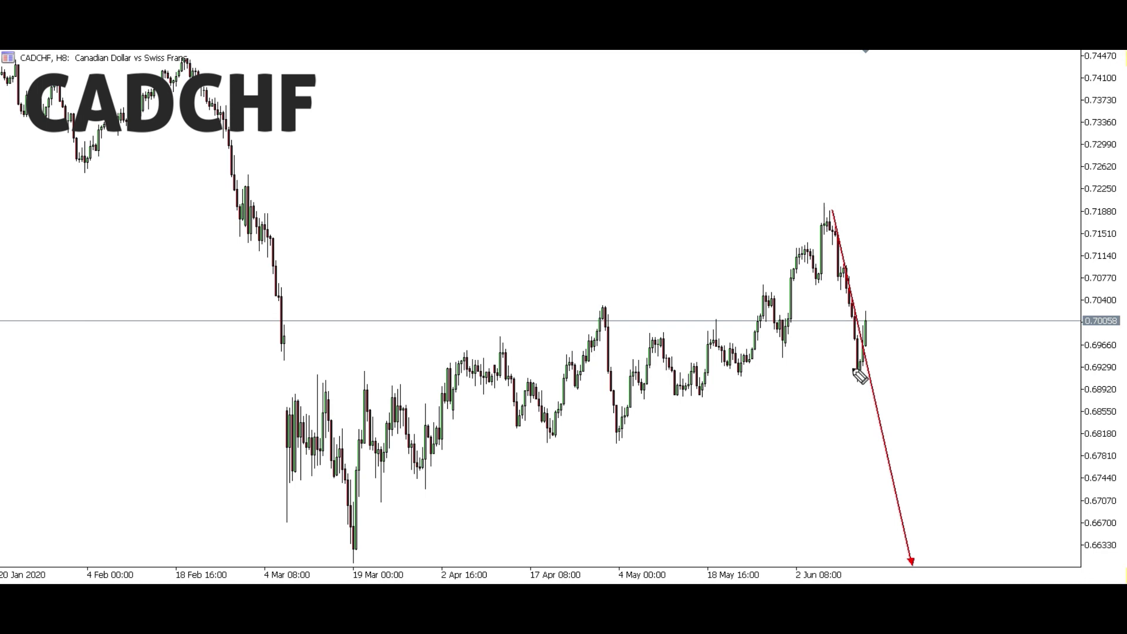
Sketch alternative CADCHF paths from the recent low, including a rising arrow to about 0.737 and a drop below 0.663.
mouse_move(851, 370)
mouse_down()
mouse_move(893, 197)
mouse_move(911, 191)
mouse_move(1016, 461)
mouse_move(1036, 536)
mouse_move(1017, 532)
mouse_up()
mouse_move(859, 368)
mouse_down()
mouse_move(887, 293)
mouse_move(916, 120)
mouse_move(936, 123)
mouse_up()
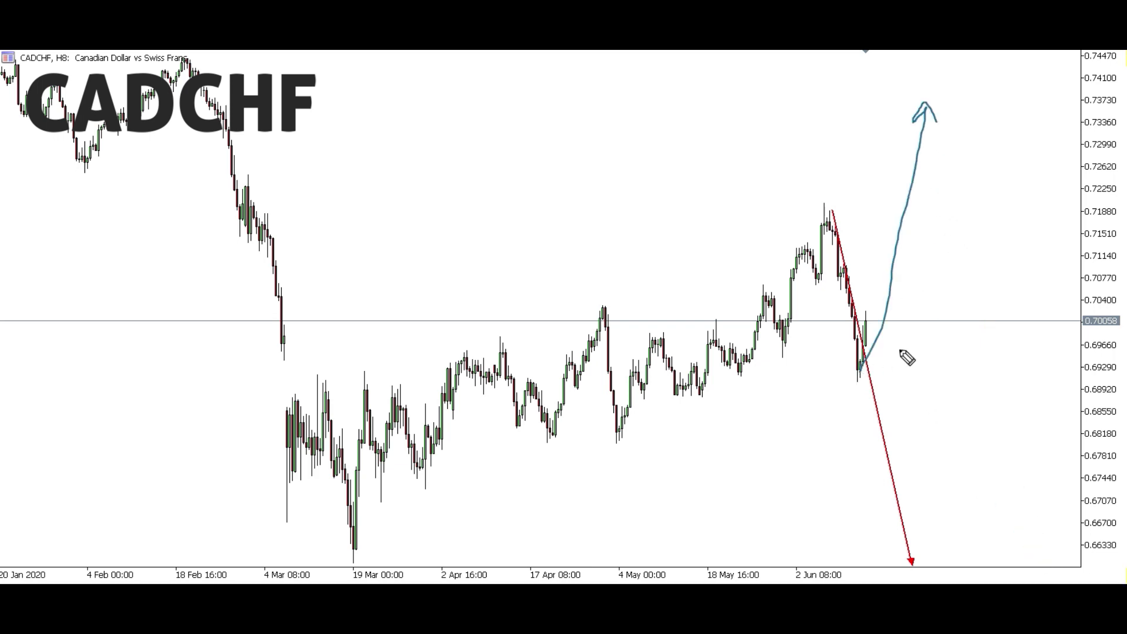
mouse_move(872, 336)
mouse_down()
mouse_move(969, 505)
mouse_move(985, 561)
mouse_up()
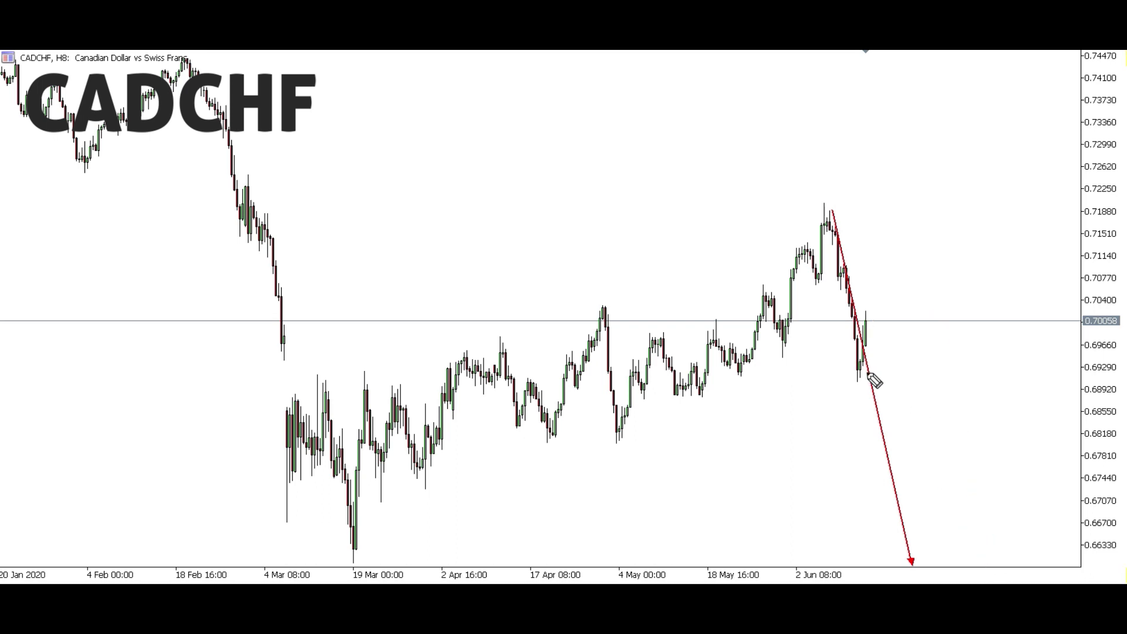
mouse_move(877, 374)
mouse_down()
mouse_move(900, 220)
mouse_move(870, 239)
mouse_up()
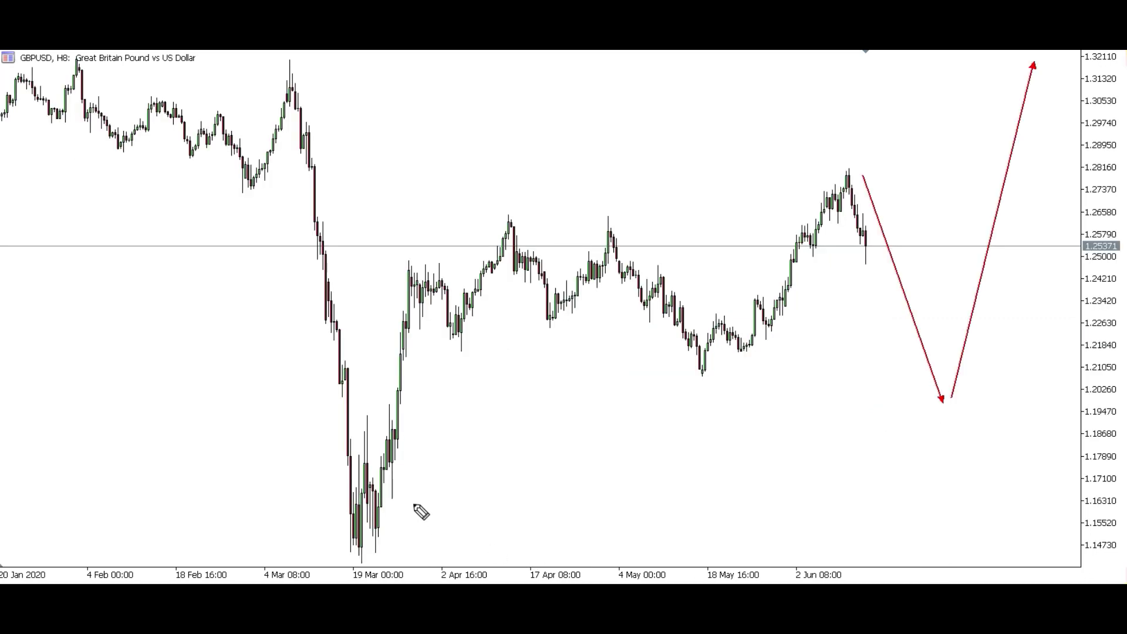
Trace the GBPUSD rally from the March low and the April to May swings, then clear the strokes.
mouse_move(334, 528)
mouse_down()
mouse_move(409, 515)
mouse_move(405, 275)
mouse_up()
drag(396, 233, 564, 251)
drag(603, 325, 712, 355)
key(e)
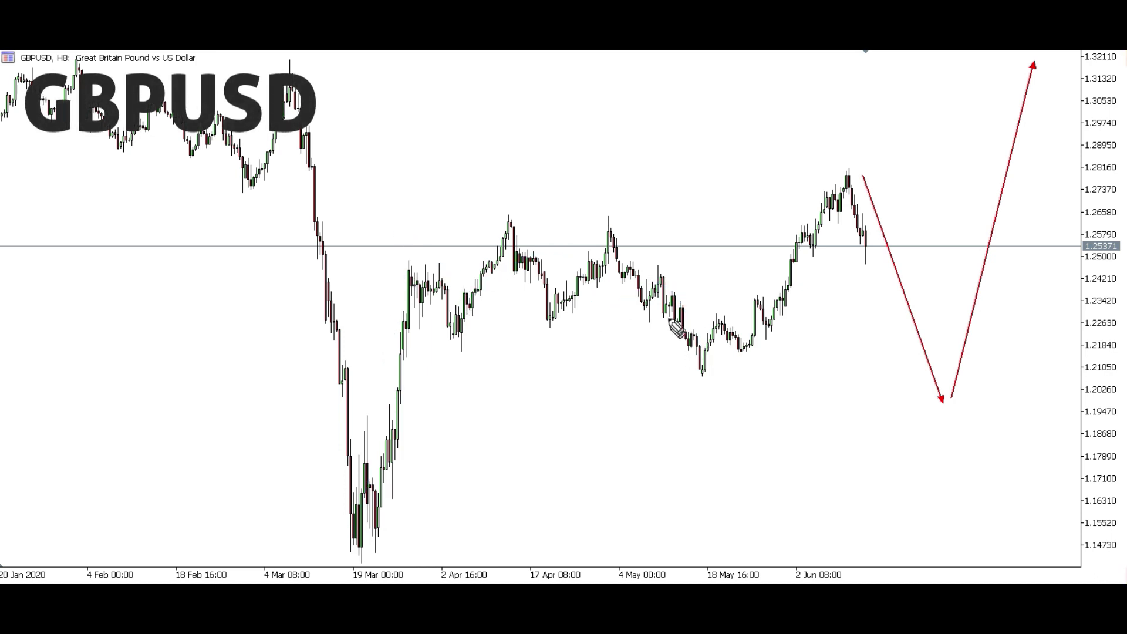
Trace GBPUSD's decline from the late-April high to the May low and the following rally to about 1.282, clearing each sketch.
drag(670, 317, 699, 376)
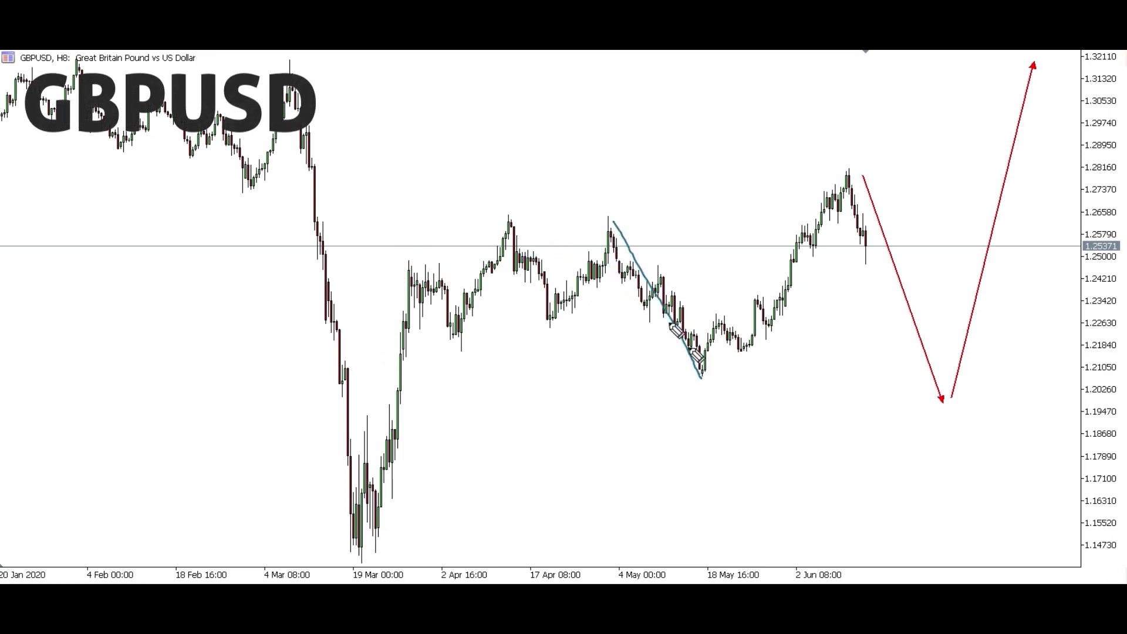
key(e)
mouse_move(606, 221)
mouse_down()
mouse_move(679, 359)
mouse_move(719, 377)
mouse_up()
key(e)
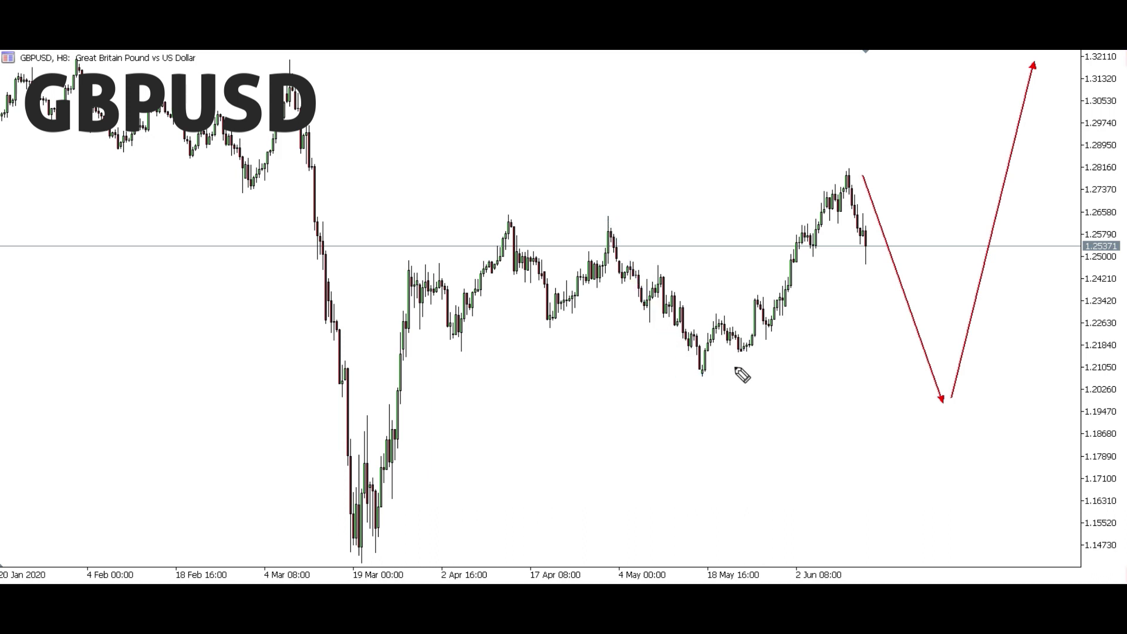
mouse_move(708, 352)
mouse_down()
mouse_move(761, 351)
mouse_move(766, 265)
mouse_move(829, 165)
mouse_up()
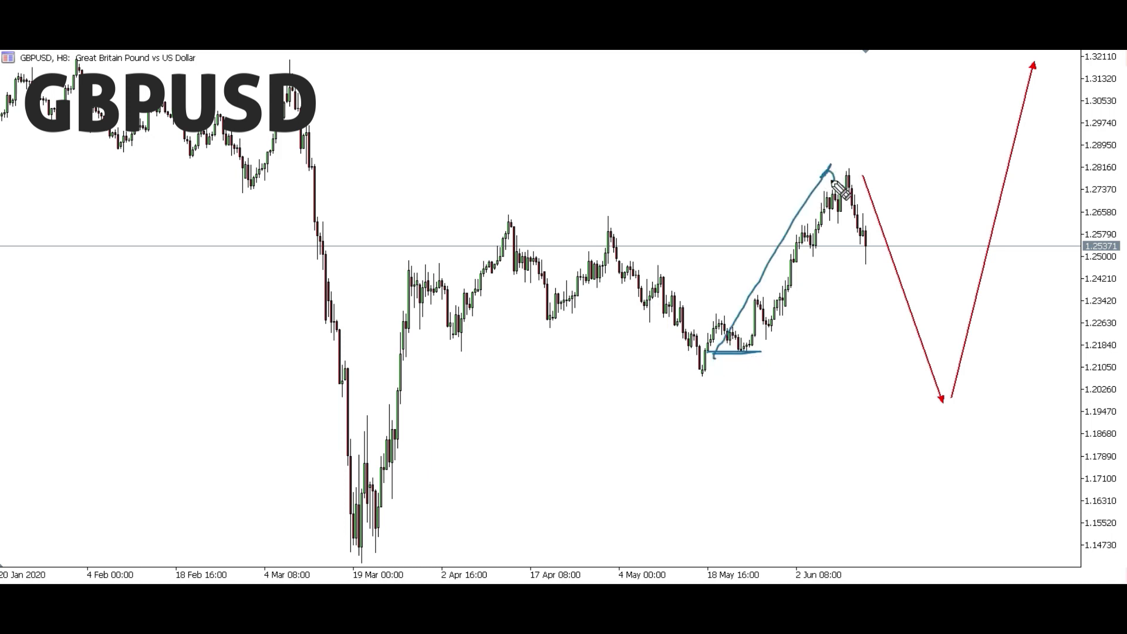
key(e)
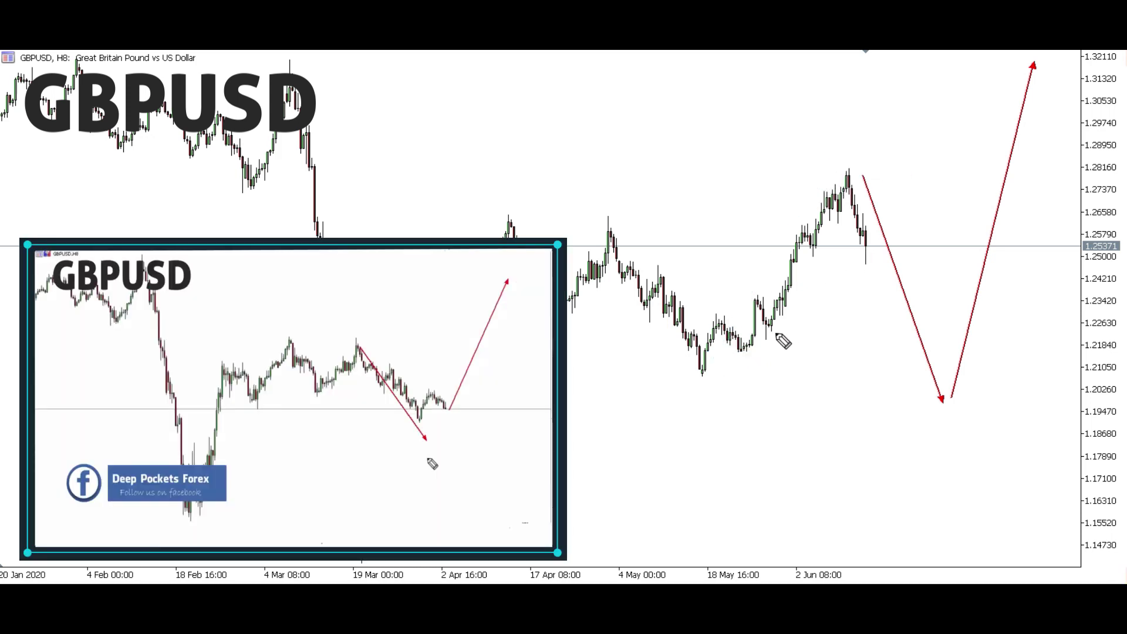
Trace the projected GBPUSD drop from the June high towards 1.20 and mark the May low, then clear the strokes.
drag(863, 169, 934, 415)
key(e)
drag(851, 184, 938, 395)
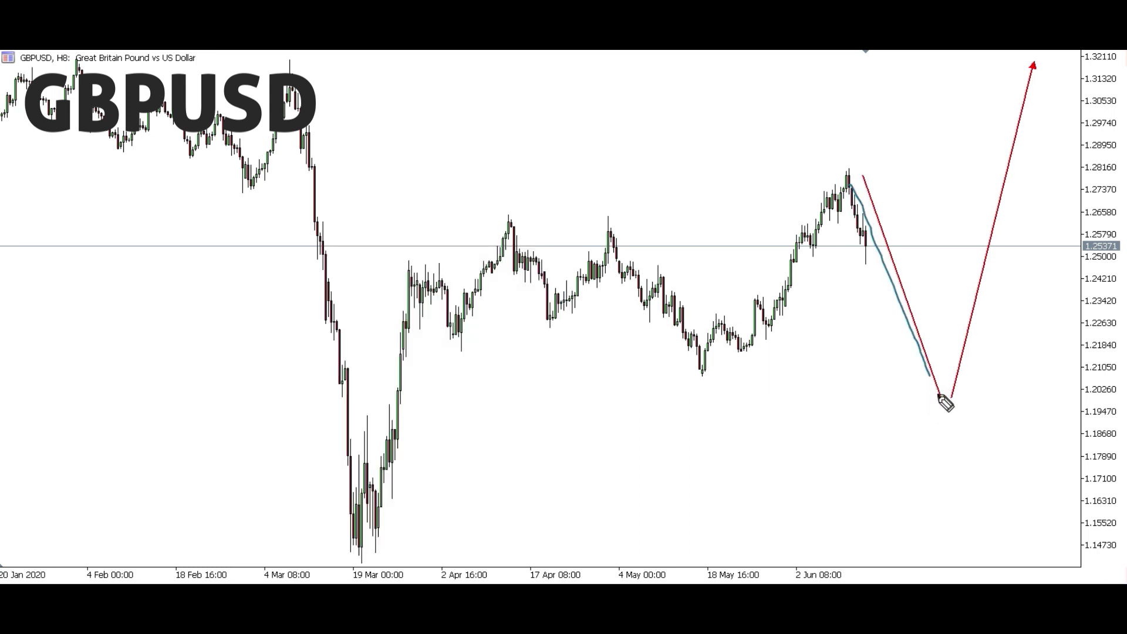
drag(675, 368, 731, 351)
key(e)
Sketch a GBPUSD rise from about 1.20 to about 1.313 and mark the June high, then clear the sketch.
mouse_move(914, 397)
mouse_down()
mouse_move(961, 399)
mouse_move(1033, 86)
mouse_move(1066, 105)
mouse_up()
drag(829, 180, 909, 182)
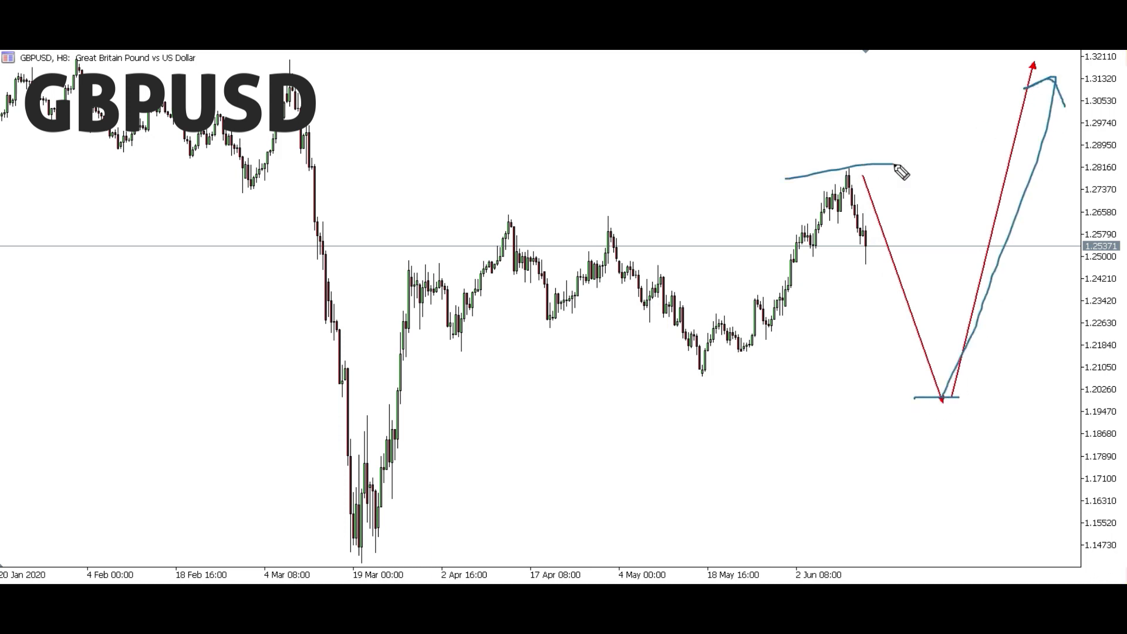
key(e)
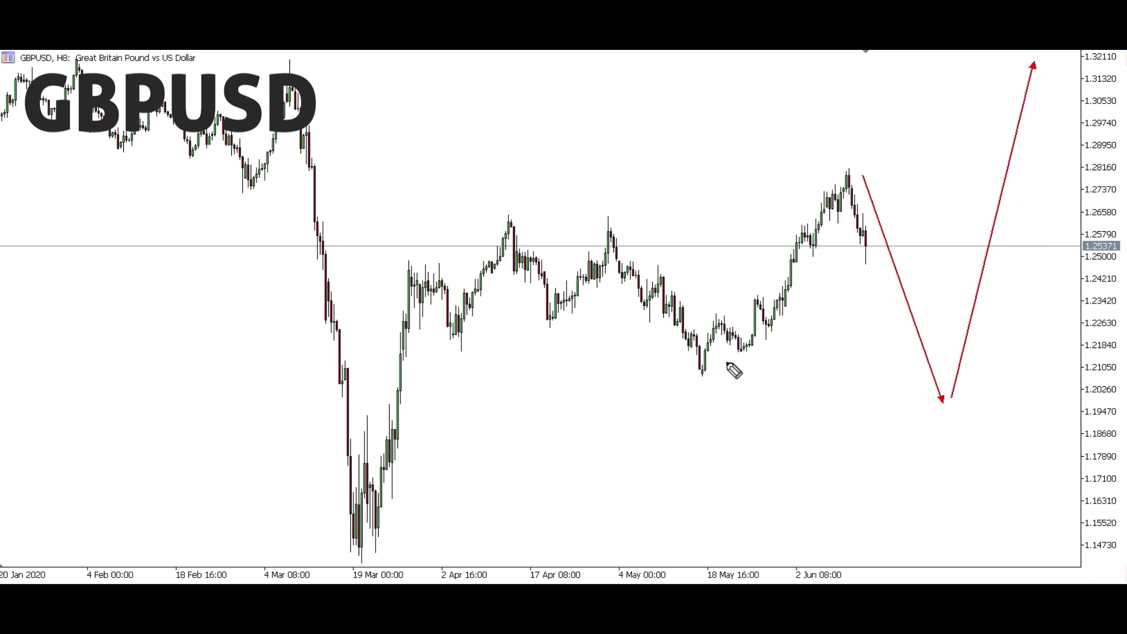
Trace the GBPUSD rally from May to the June high and mark a level just above the current price, clearing each sketch.
drag(735, 358, 830, 172)
key(e)
drag(828, 246, 918, 235)
key(e)
Mark the projected GBPUSD bottom at about 1.20 and sketch the rise from it to about 1.313, then clear the strokes.
mouse_move(842, 252)
mouse_down()
mouse_move(886, 240)
mouse_move(877, 230)
mouse_move(896, 174)
mouse_move(945, 170)
mouse_move(943, 392)
mouse_move(926, 384)
mouse_move(942, 409)
mouse_move(1046, 89)
mouse_up()
key(e)
key(e)
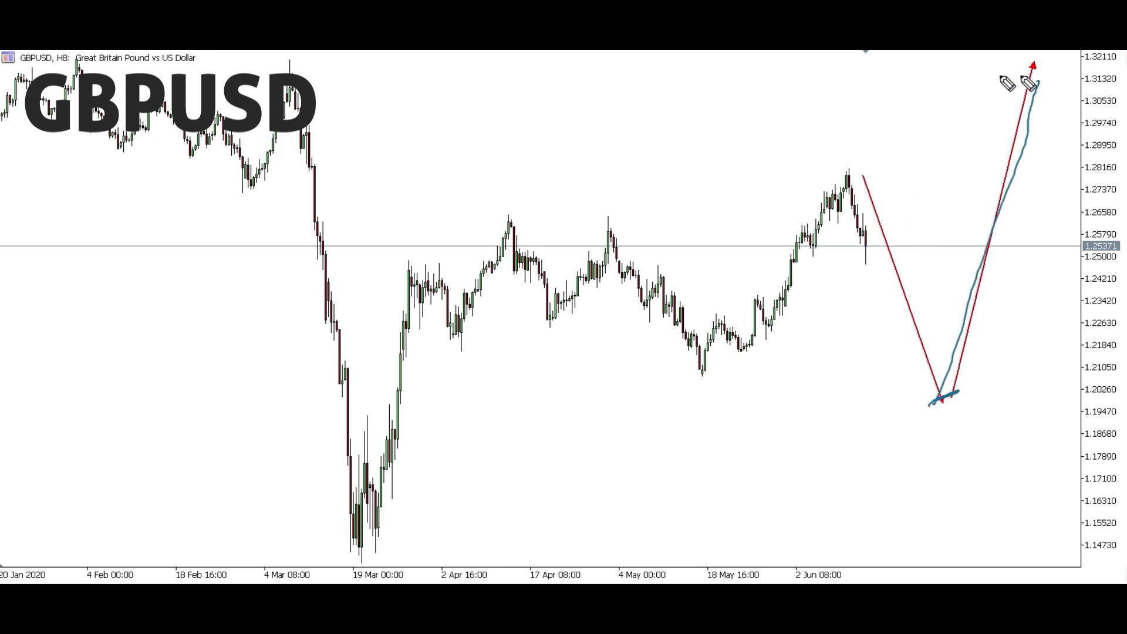
key(e)
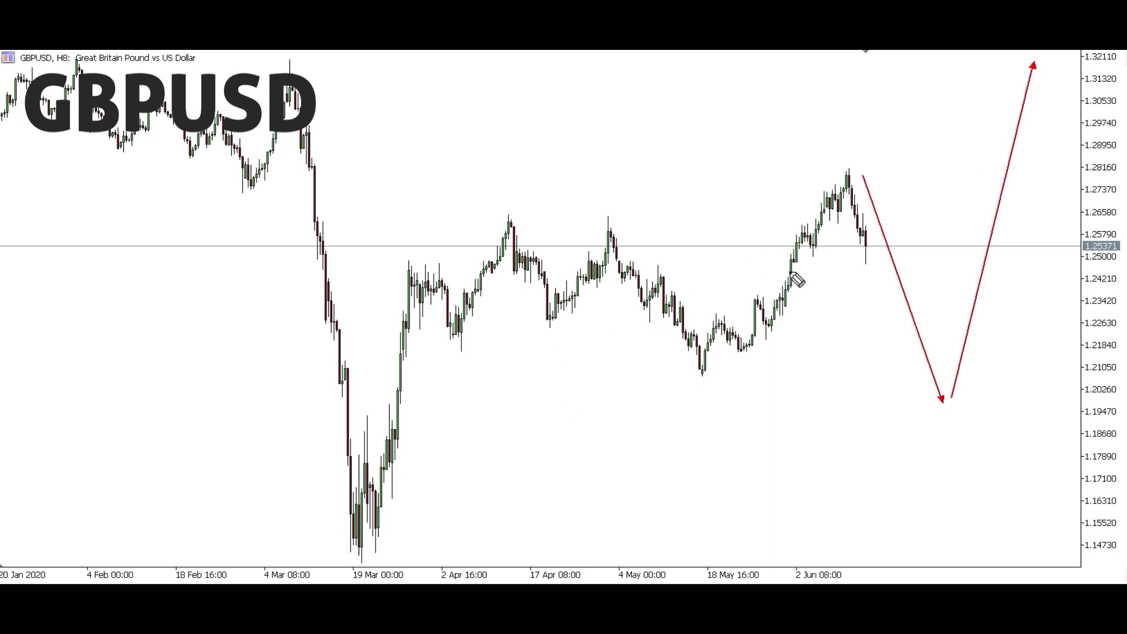
Sketch a GBPUSD drop from the current price to about 1.20 and an alternative rise to about 1.30, clearing each one.
mouse_move(859, 242)
mouse_down()
mouse_move(926, 261)
mouse_move(953, 387)
mouse_up()
key(e)
mouse_move(864, 237)
mouse_down()
mouse_move(916, 98)
mouse_move(934, 121)
mouse_up()
key(e)
Trace the GBPUSD climb from the May low to the June high three times, clearing each stroke.
drag(699, 383, 862, 184)
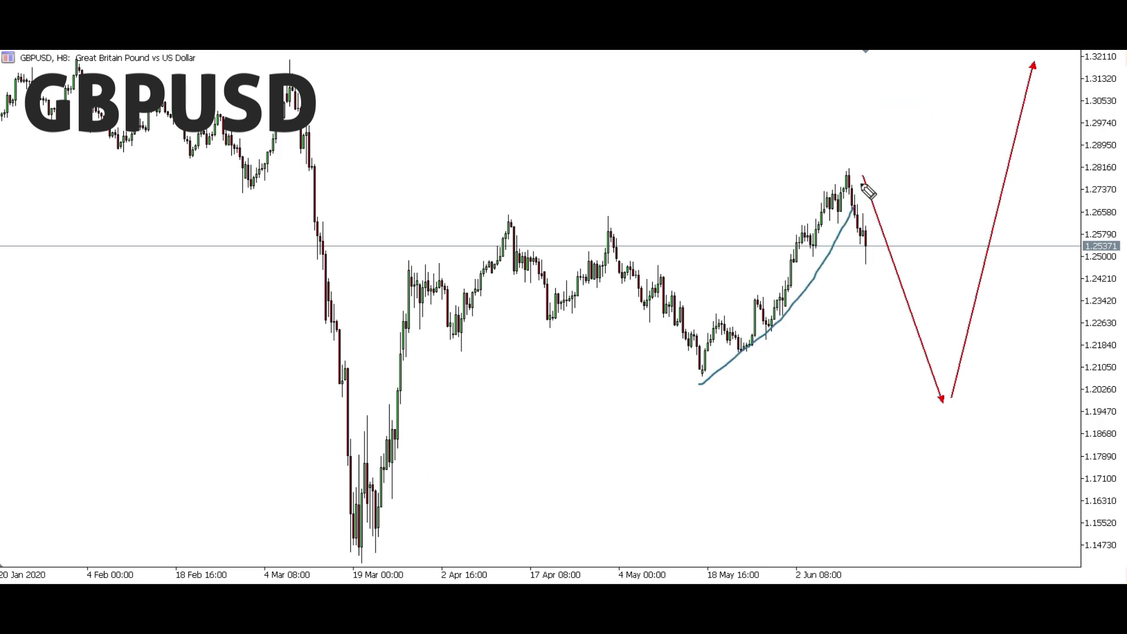
key(e)
drag(728, 370, 839, 175)
key(e)
drag(728, 371, 843, 176)
key(e)
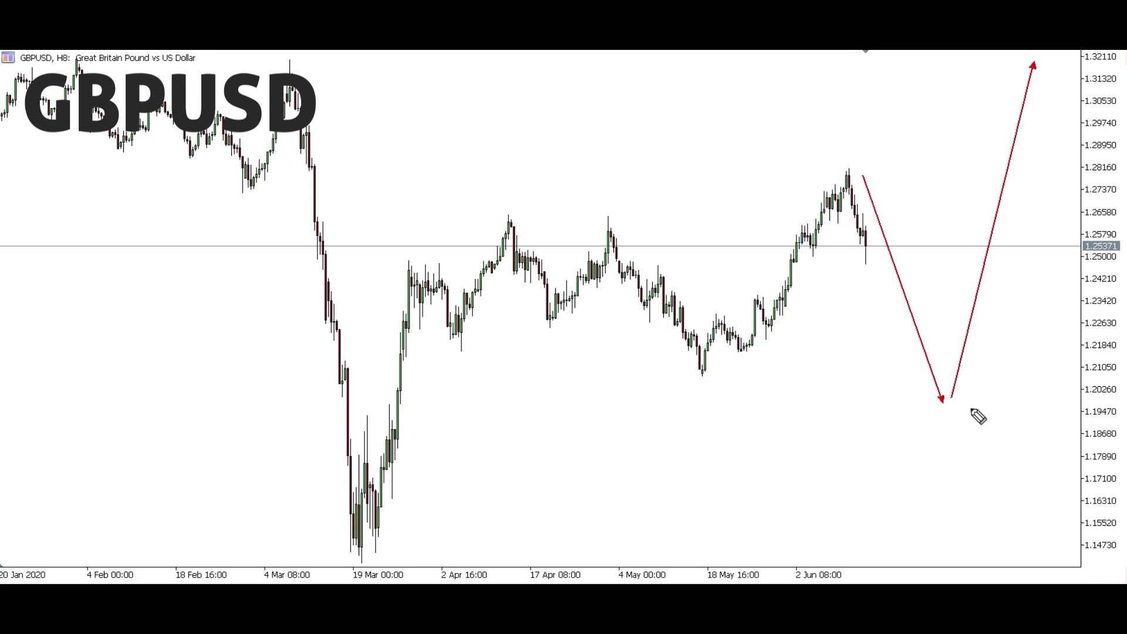
Sketch the projected GBPUSD rise to about 1.308, clear it, and trace the projected fall towards 1.20.
mouse_move(952, 401)
mouse_down()
mouse_move(1059, 108)
mouse_move(1051, 93)
mouse_up()
key(e)
drag(871, 172, 957, 388)
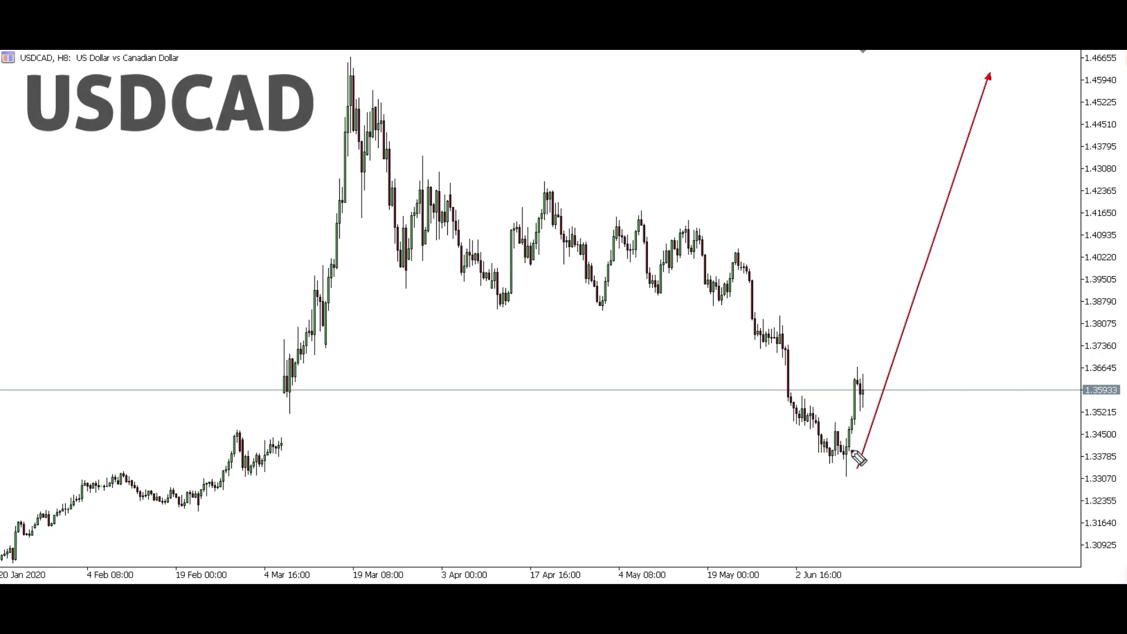
Sketch rising paths from the USDCAD June low towards 1.455 alongside the red projection, clearing each one.
mouse_move(824, 460)
mouse_down()
mouse_move(873, 451)
mouse_move(990, 113)
mouse_up()
key(e)
drag(834, 476, 976, 93)
key(e)
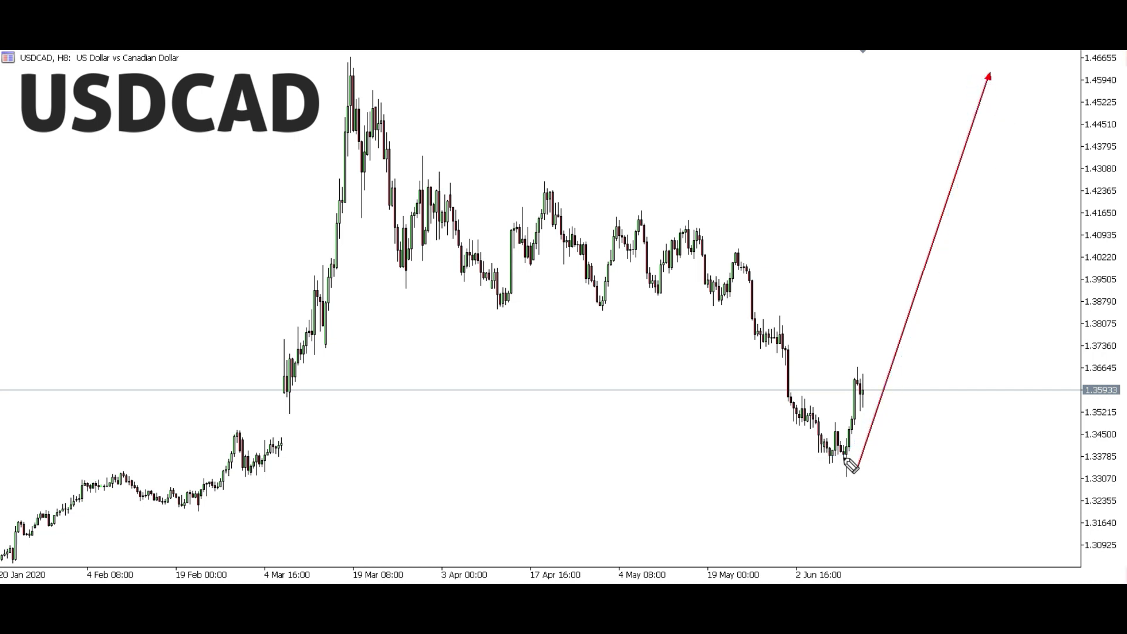
Mark the USDCAD low at about 1.340 with its rebound and sketch a further rise towards 1.455, clearing each sketch.
mouse_move(813, 450)
mouse_down()
mouse_move(877, 450)
mouse_move(851, 411)
mouse_up()
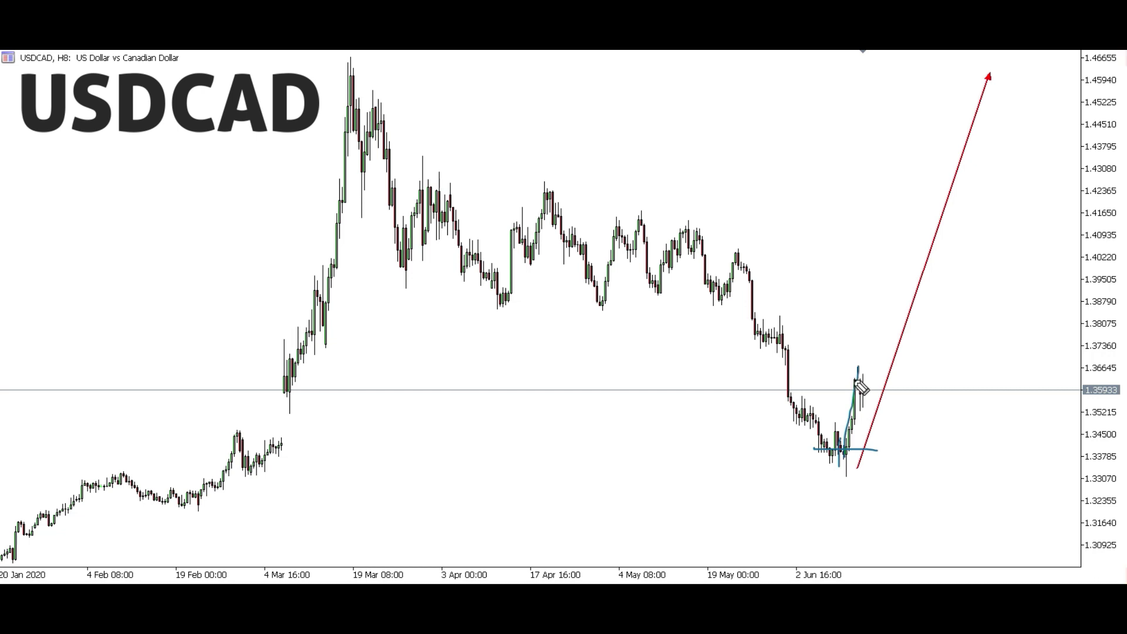
key(e)
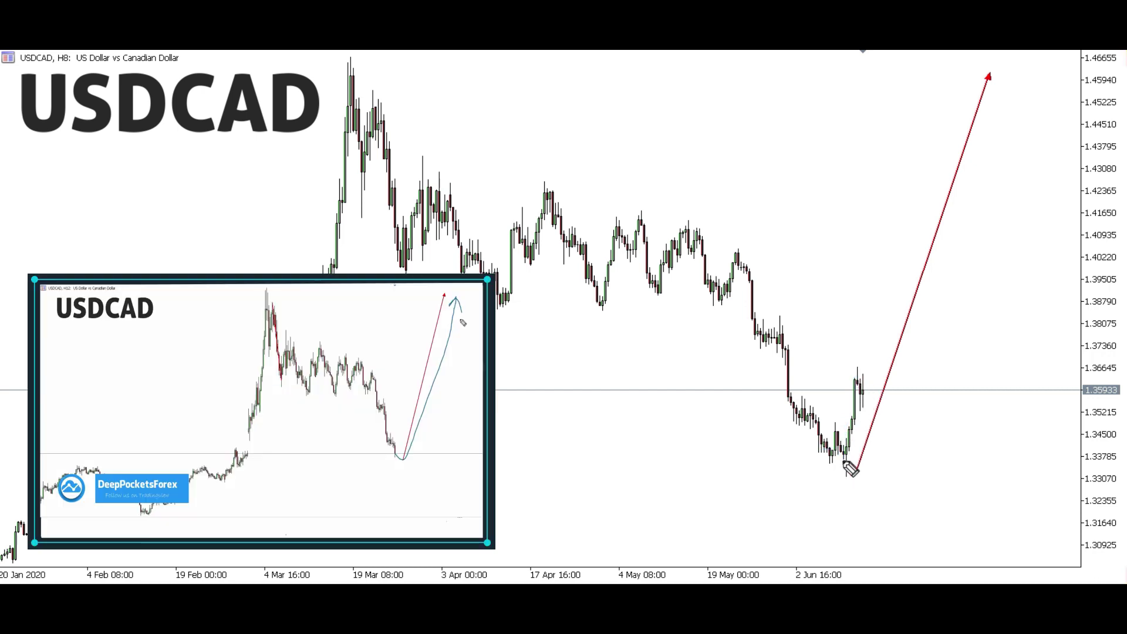
mouse_move(863, 401)
mouse_down()
mouse_move(898, 392)
mouse_move(1023, 92)
mouse_up()
key(e)
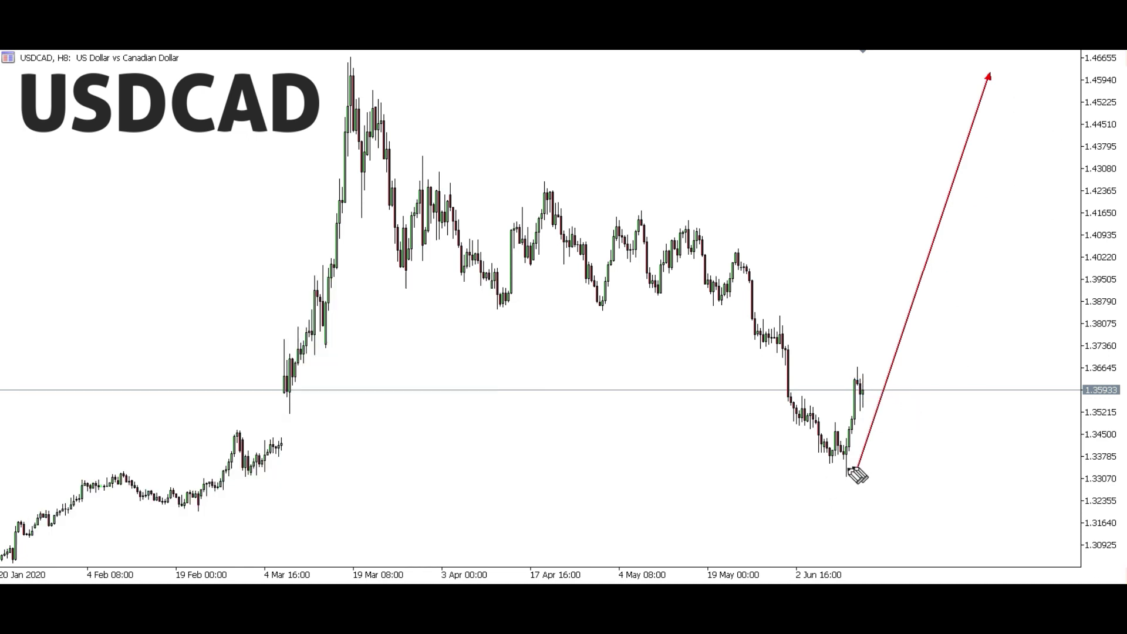
Mark and undo the USDCAD June low, then sketch a pullback to about 1.350 with a rise towards 1.455 and clear it.
key(ctrl+z)
drag(830, 455, 855, 452)
key(ctrl+z)
drag(860, 381, 909, 418)
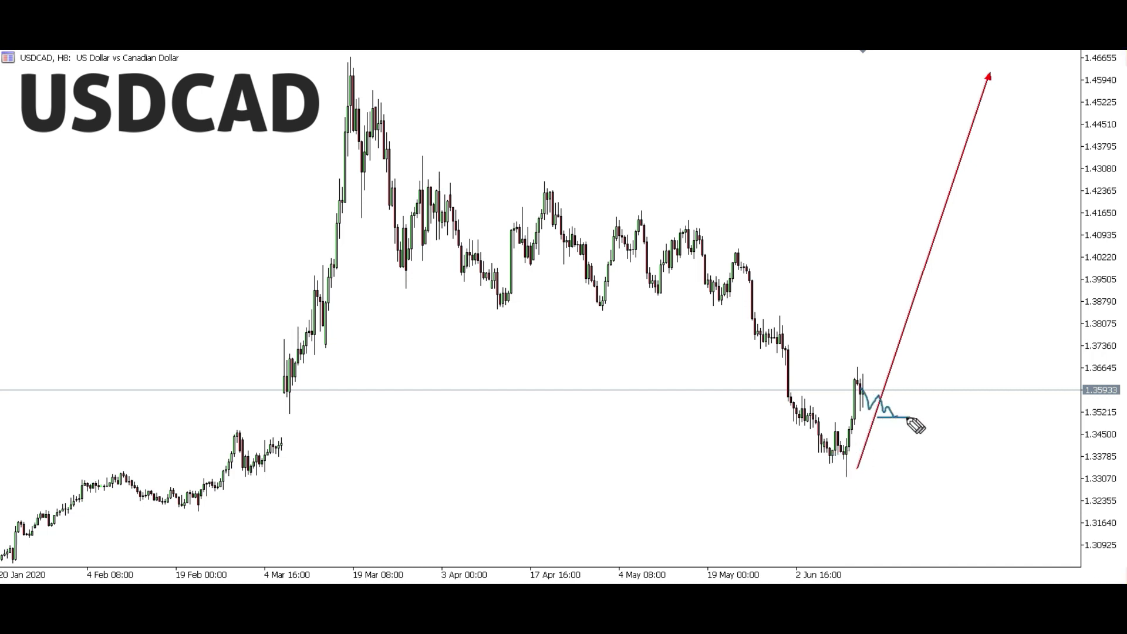
mouse_move(957, 250)
mouse_down()
mouse_move(1012, 79)
mouse_move(1029, 105)
mouse_up()
key(e)
Mark the USDCAD June low and sketch both a deeper drop and a rise from the current price, removing each sketch.
drag(844, 452, 852, 448)
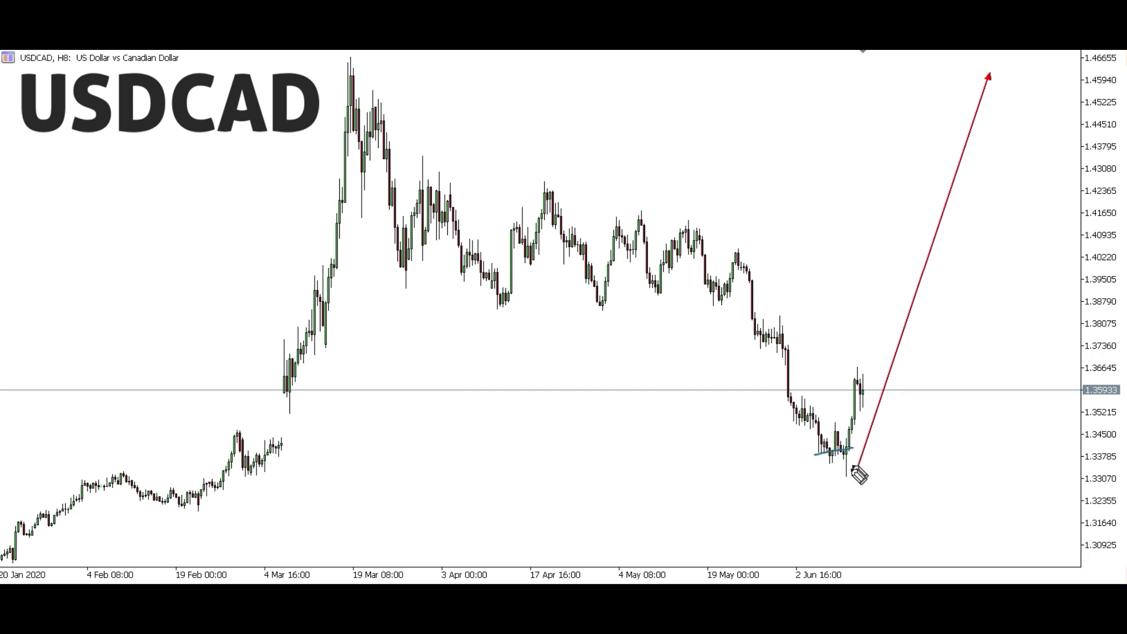
key(ctrl+z)
drag(855, 388, 908, 491)
key(e)
mouse_move(870, 392)
mouse_down()
mouse_move(1051, 91)
mouse_move(1052, 102)
mouse_up()
key(ctrl+z)
Sketch short USDCAD pullbacks towards the June low and a rise from the current price, undoing each one.
mouse_move(861, 385)
mouse_down()
mouse_move(893, 452)
mouse_move(875, 438)
mouse_up()
key(ctrl+z)
drag(857, 373, 897, 453)
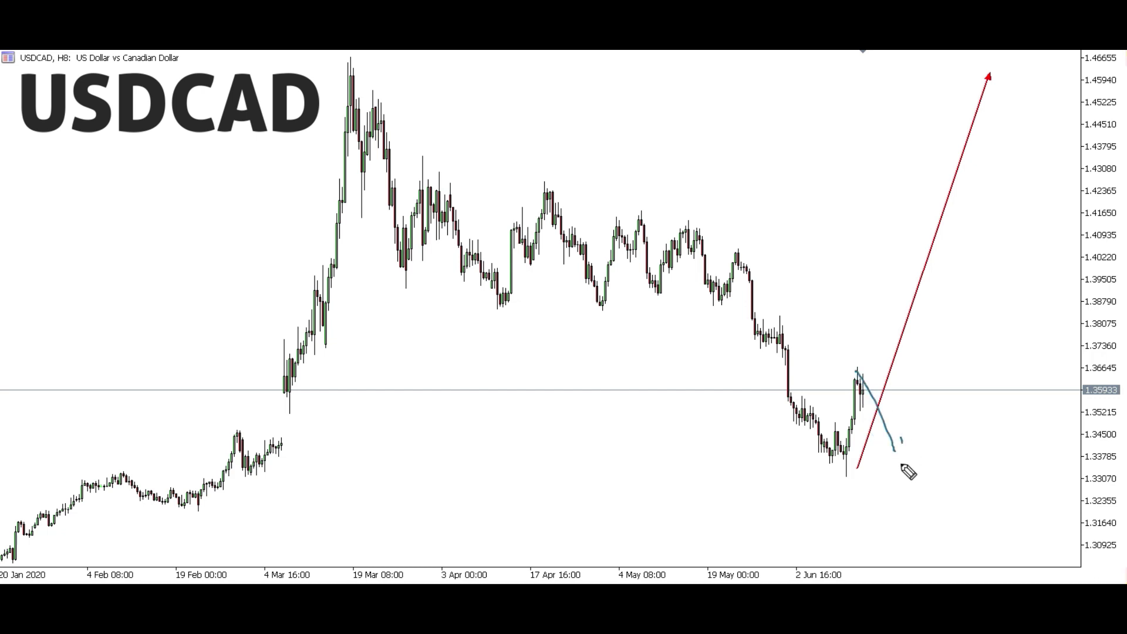
key(ctrl+z)
mouse_move(861, 377)
mouse_down()
mouse_move(883, 421)
mouse_move(1029, 93)
mouse_up()
key(ctrl+z)
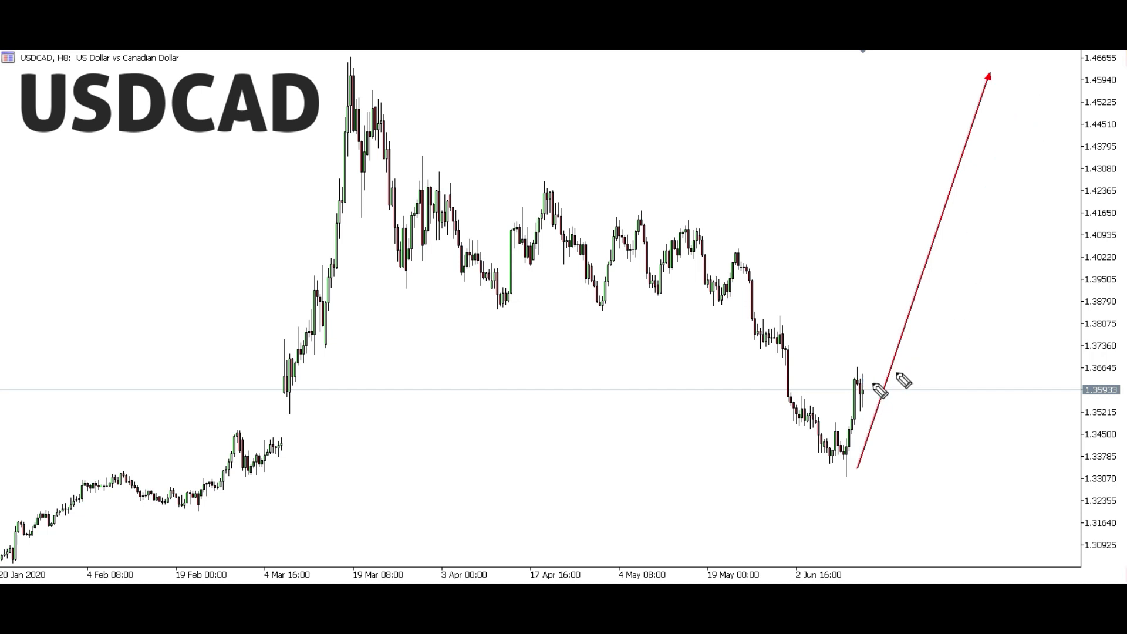
Sketch USDCAD dips to about 1.343 and 1.351 that each turn into a rise to the March highs, clearing the first.
mouse_move(856, 375)
mouse_down()
mouse_move(888, 438)
mouse_move(1022, 178)
mouse_move(1040, 85)
mouse_up()
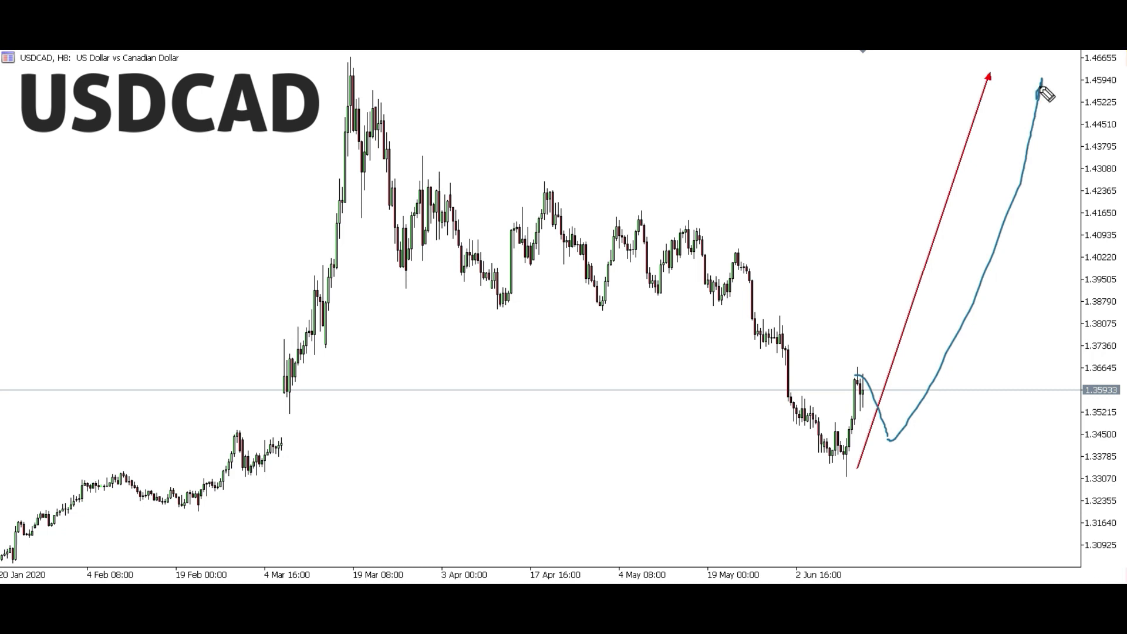
key(e)
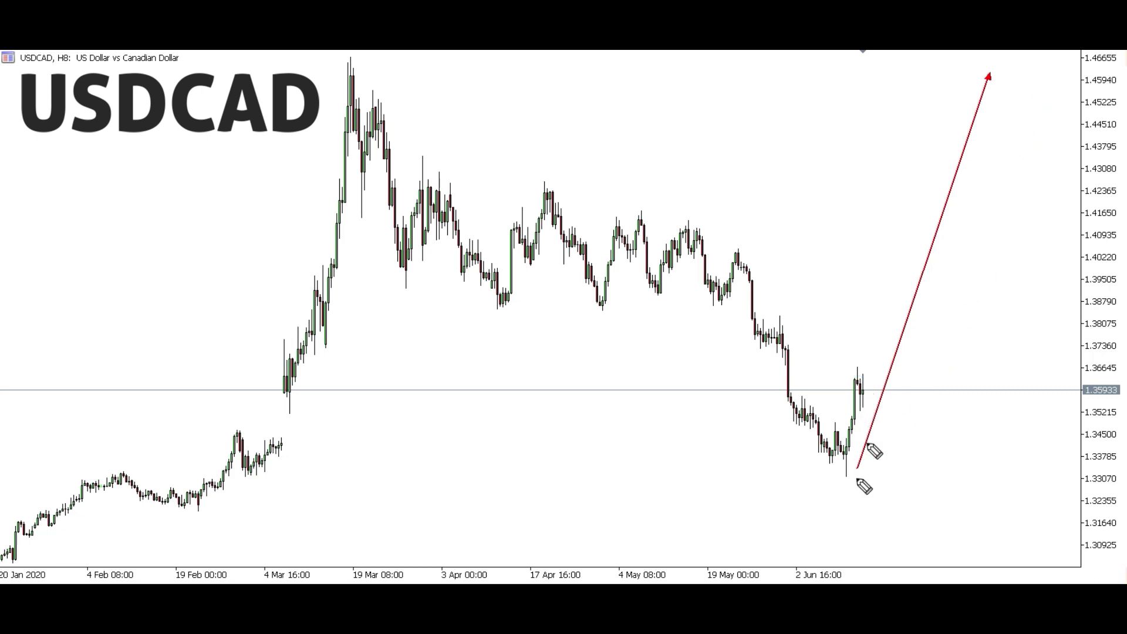
mouse_move(868, 394)
mouse_down()
mouse_move(1017, 152)
mouse_move(1031, 91)
mouse_up()
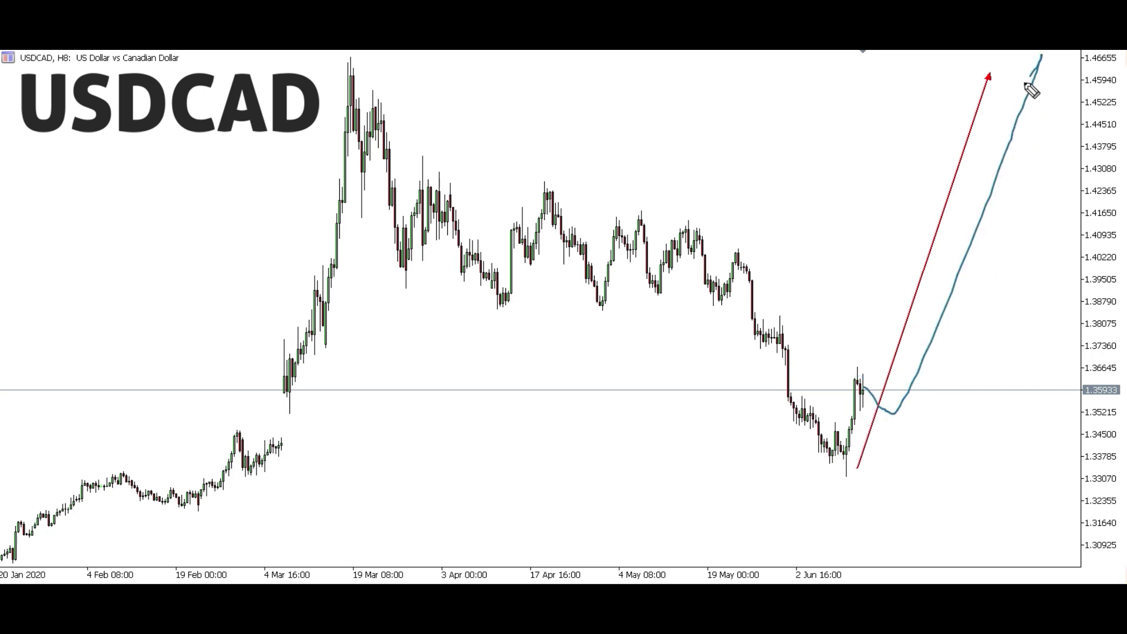
mouse_move(867, 377)
mouse_down()
mouse_move(896, 420)
mouse_move(963, 297)
mouse_move(1027, 105)
mouse_move(1024, 118)
mouse_up()
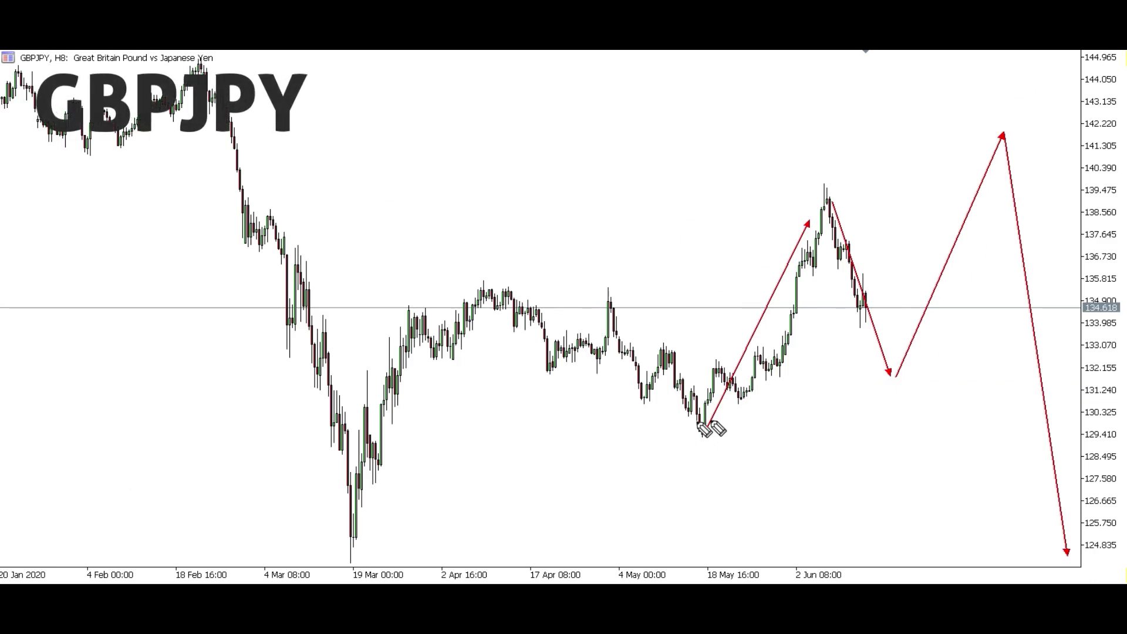
Mark the GBPJPY May low and June high, trace the rise between them, and clear the strokes.
mouse_move(657, 433)
mouse_down()
mouse_move(748, 433)
mouse_move(736, 352)
mouse_move(793, 230)
mouse_move(827, 236)
mouse_up()
drag(787, 198, 854, 199)
key(e)
mouse_move(706, 428)
mouse_down()
mouse_move(794, 205)
mouse_move(846, 190)
mouse_move(825, 196)
mouse_up()
key(e)
Trace the GBPJPY rise out of the May low, clear it, and sketch the drop from the June high to about 133.
mouse_move(746, 380)
mouse_down()
mouse_move(822, 211)
mouse_move(783, 213)
mouse_up()
mouse_move(705, 432)
mouse_down()
mouse_move(809, 206)
mouse_move(915, 378)
mouse_up()
key(e)
mouse_move(833, 184)
mouse_down()
mouse_move(896, 365)
mouse_move(895, 347)
mouse_up()
drag(818, 201, 842, 190)
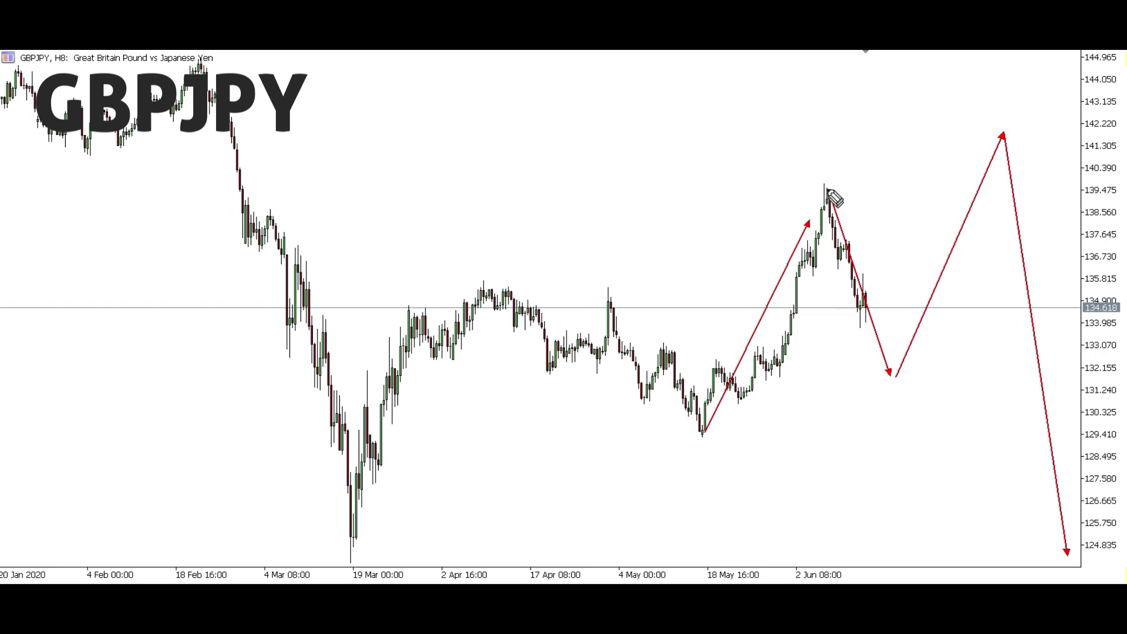
Sketch the GBPJPY decline from the June high to the current price and a rise to about 141.6, undoing the strokes.
drag(800, 197, 838, 189)
drag(852, 321, 873, 309)
drag(851, 222, 867, 302)
mouse_move(865, 310)
mouse_down()
mouse_move(891, 305)
mouse_move(912, 364)
mouse_move(1001, 138)
mouse_up()
key(ctrl+z)
key(ctrl+z)
key(ctrl+z)
Mark the GBPJPY June high, sketch drops towards about 132.5 and clear the strokes.
drag(798, 214, 842, 204)
mouse_move(867, 317)
mouse_down()
mouse_move(907, 370)
mouse_move(996, 151)
mouse_move(1001, 183)
mouse_move(879, 308)
mouse_move(891, 353)
mouse_up()
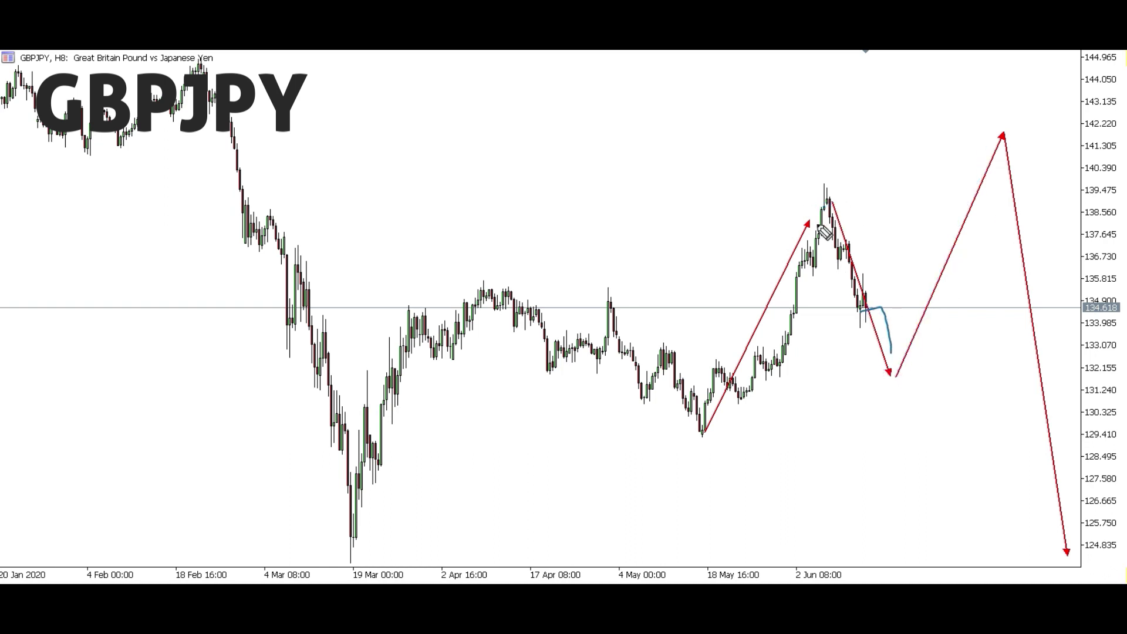
drag(840, 201, 899, 361)
key(e)
Sketch the GBPJPY fall to a level at about 131.9 and rise to about 141.6, clear it, and sketch the final drop to about 125.5.
mouse_move(845, 220)
mouse_down()
mouse_move(890, 364)
mouse_move(942, 373)
mouse_move(980, 176)
mouse_move(999, 139)
mouse_up()
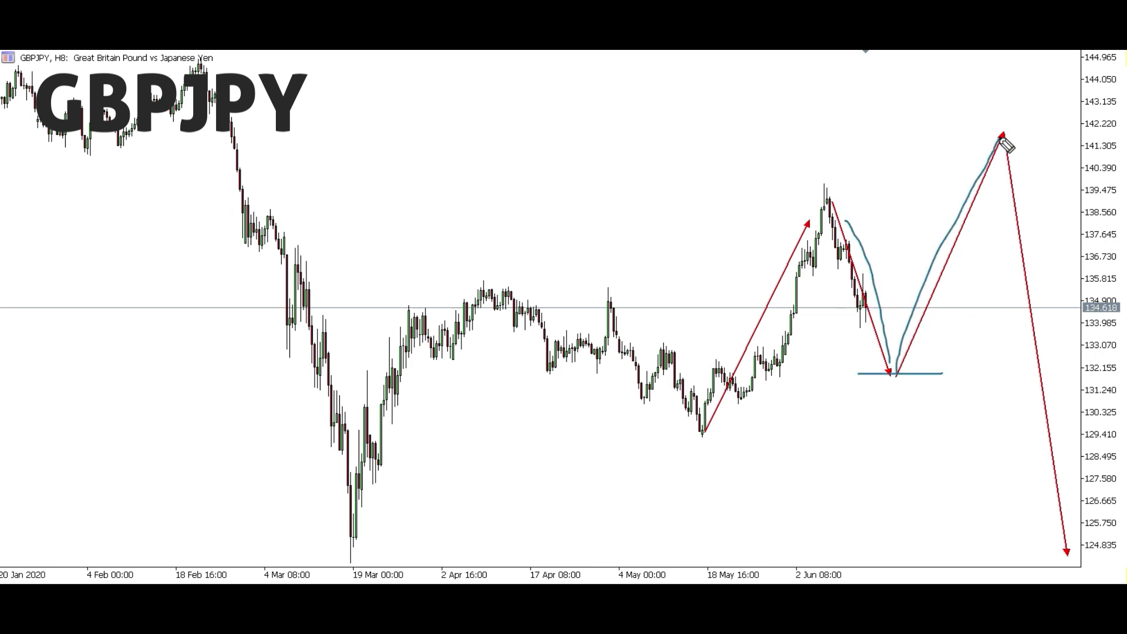
key(e)
mouse_move(863, 383)
mouse_down()
mouse_move(908, 370)
mouse_move(1002, 138)
mouse_move(1036, 147)
mouse_move(1069, 326)
mouse_move(1074, 529)
mouse_up()
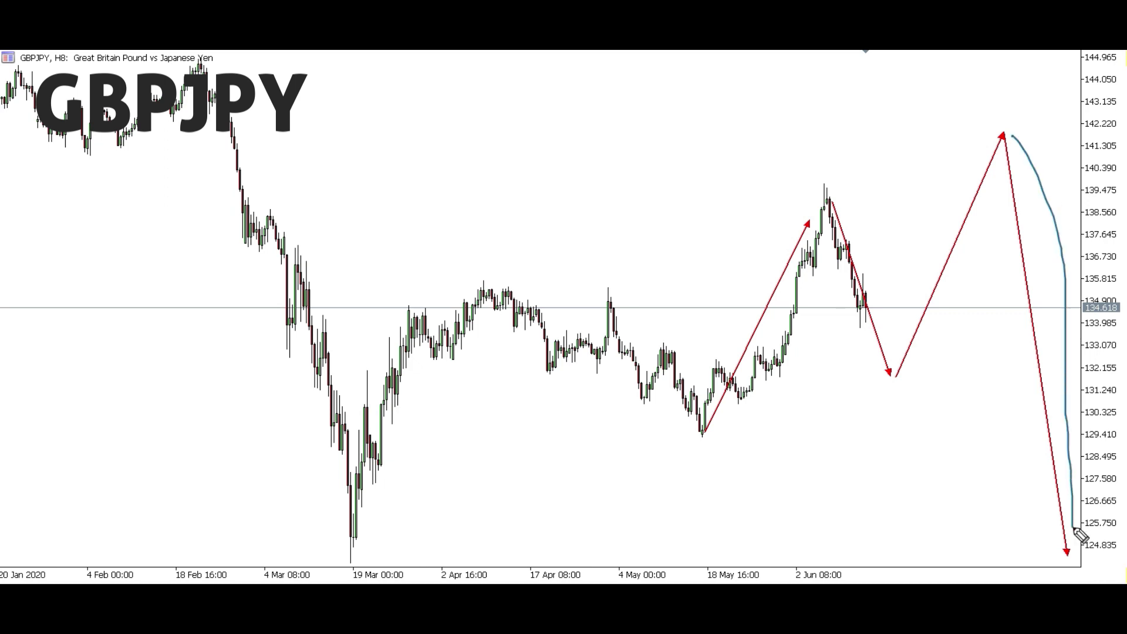
Mark the projected GBPJPY low at about 131.9 and the May low, sketch the projected drop and rise, and clear everything.
drag(896, 378, 937, 368)
drag(688, 430, 782, 429)
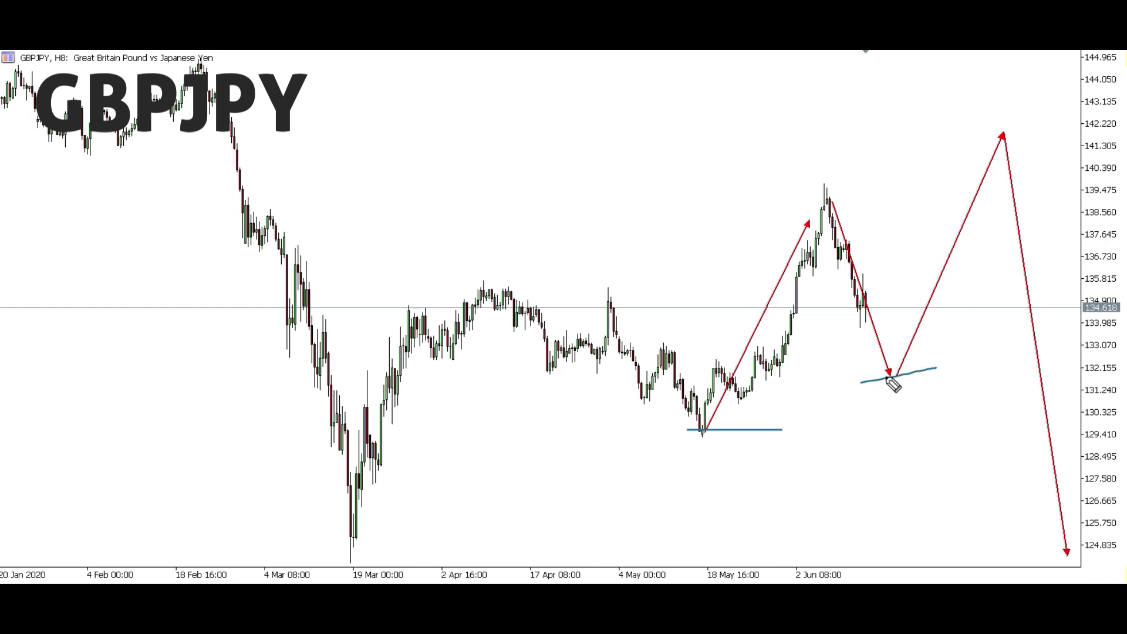
mouse_move(1001, 123)
mouse_down()
mouse_move(1046, 279)
mouse_move(1069, 498)
mouse_move(1046, 487)
mouse_up()
mouse_move(892, 384)
mouse_down()
mouse_move(979, 131)
mouse_move(997, 169)
mouse_up()
key(e)
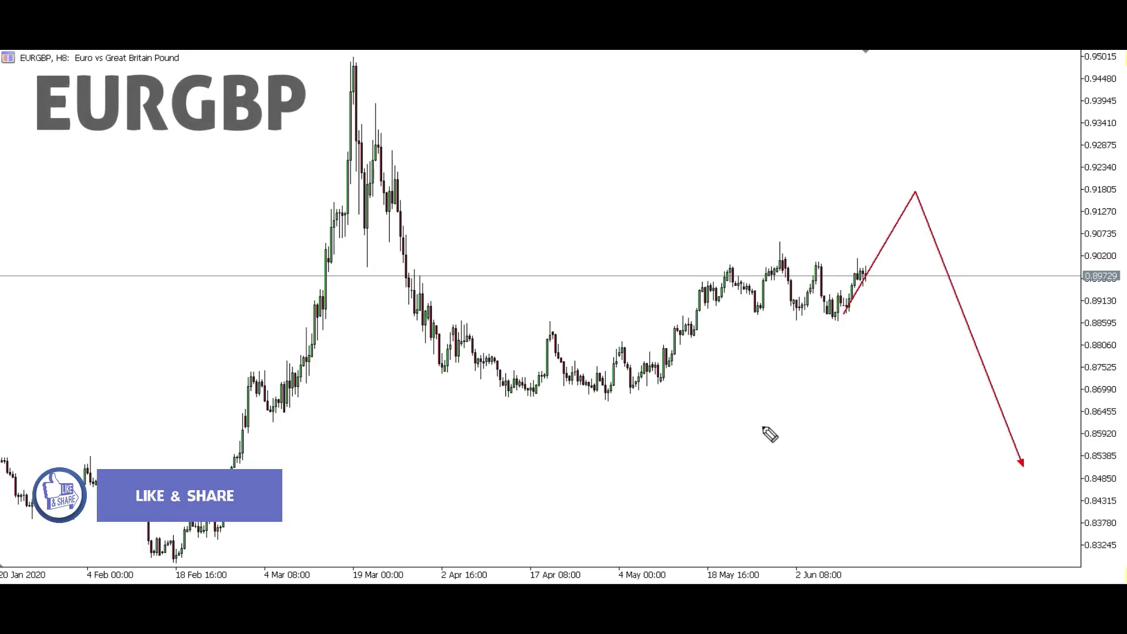
Sketch the EURGBP rise from the May low at about 0.874 to about 0.926 and the move to the June highs, clearing each.
mouse_move(701, 372)
mouse_down()
mouse_move(622, 371)
mouse_move(783, 183)
mouse_move(785, 157)
mouse_up()
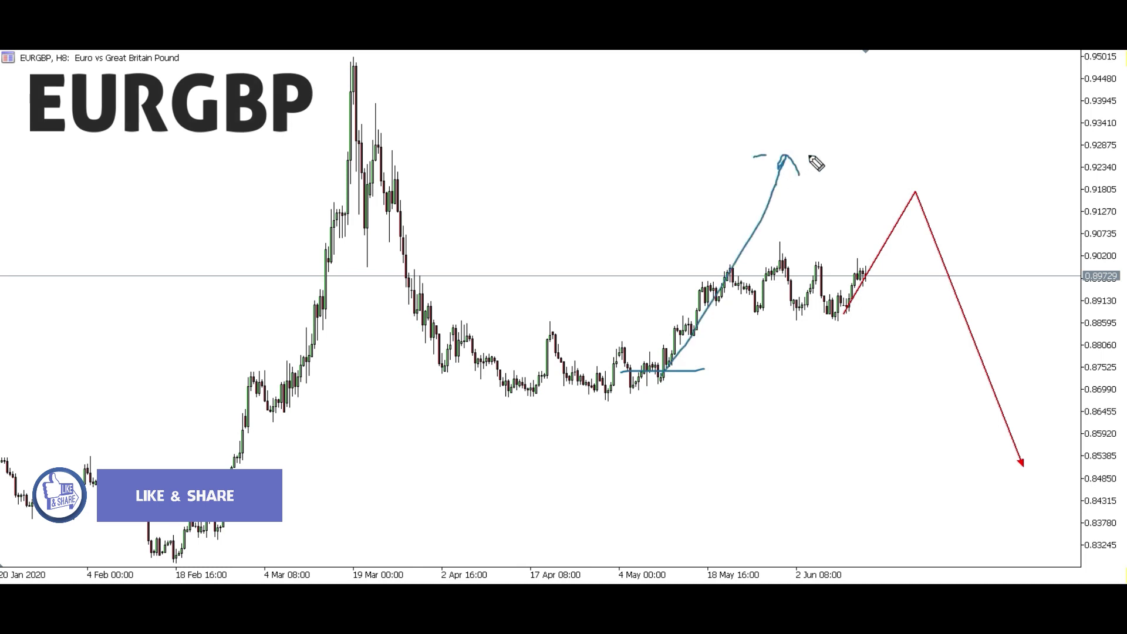
key(e)
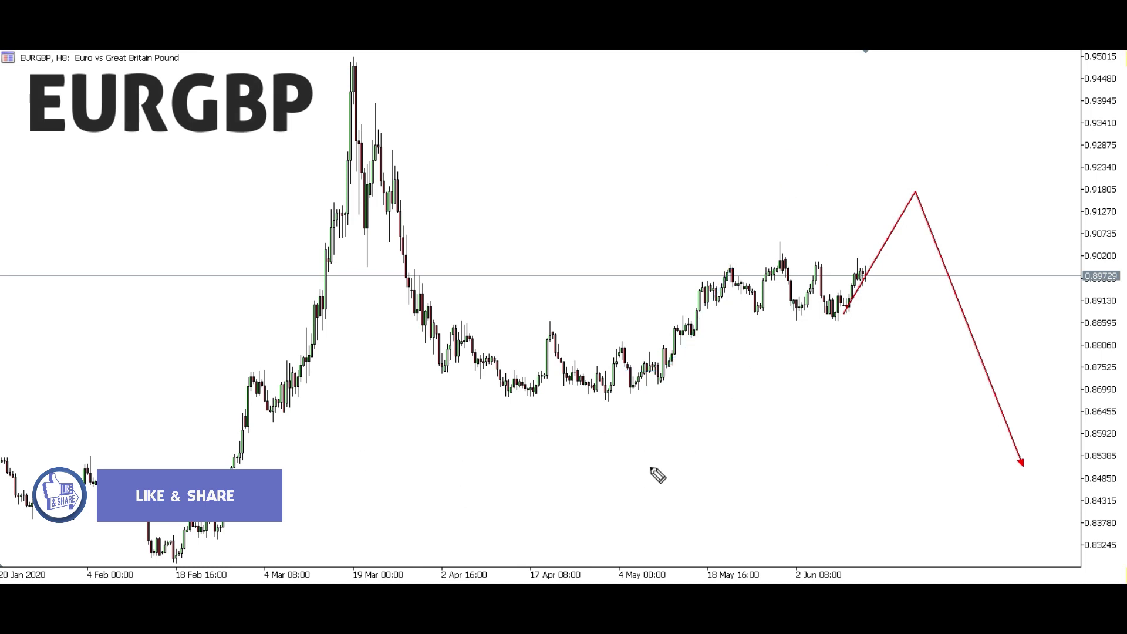
mouse_move(603, 378)
mouse_down()
mouse_move(679, 379)
mouse_move(746, 257)
mouse_move(728, 257)
mouse_move(830, 258)
mouse_up()
key(Escape)
Trace the projected EURGBP rise to a level at about 0.917, mark the mid-May area, and clear the strokes.
mouse_move(845, 313)
mouse_down()
mouse_move(915, 193)
mouse_move(884, 194)
mouse_up()
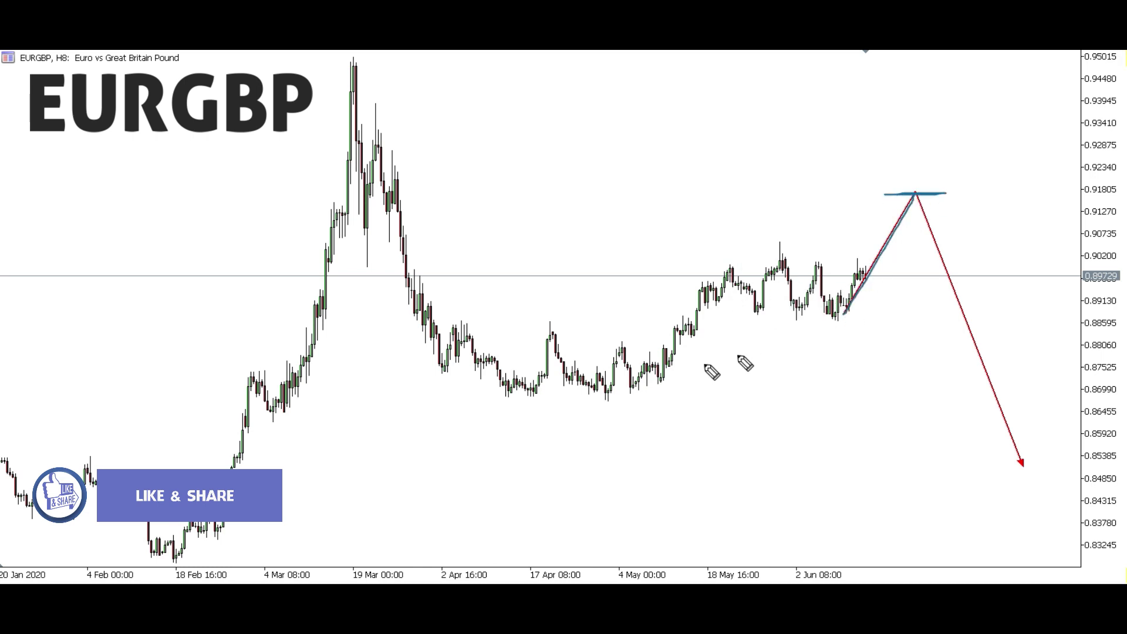
drag(625, 359, 702, 360)
key(Escape)
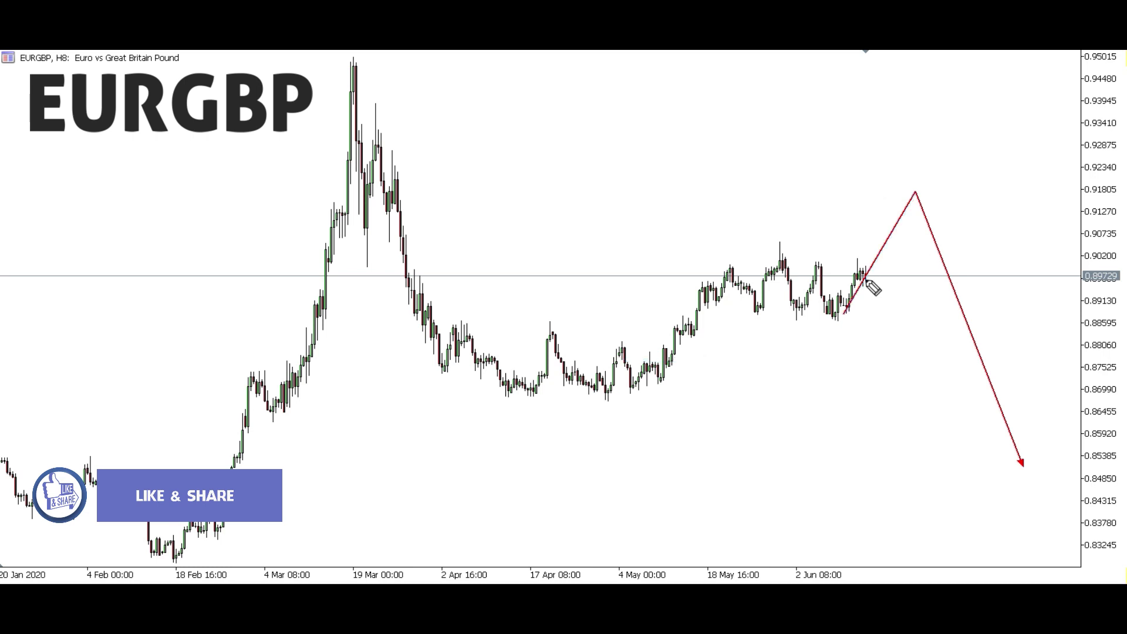
Mark the EURGBP mid-May area, sketch the projected rise and fall, and sketch a direct drop from the current highs to about 0.850.
drag(621, 365, 693, 366)
mouse_move(848, 305)
mouse_down()
mouse_move(898, 195)
mouse_move(967, 195)
mouse_move(963, 235)
mouse_move(1048, 451)
mouse_up()
mouse_move(878, 202)
mouse_down()
mouse_move(938, 195)
mouse_move(1014, 454)
mouse_up()
drag(856, 259, 945, 443)
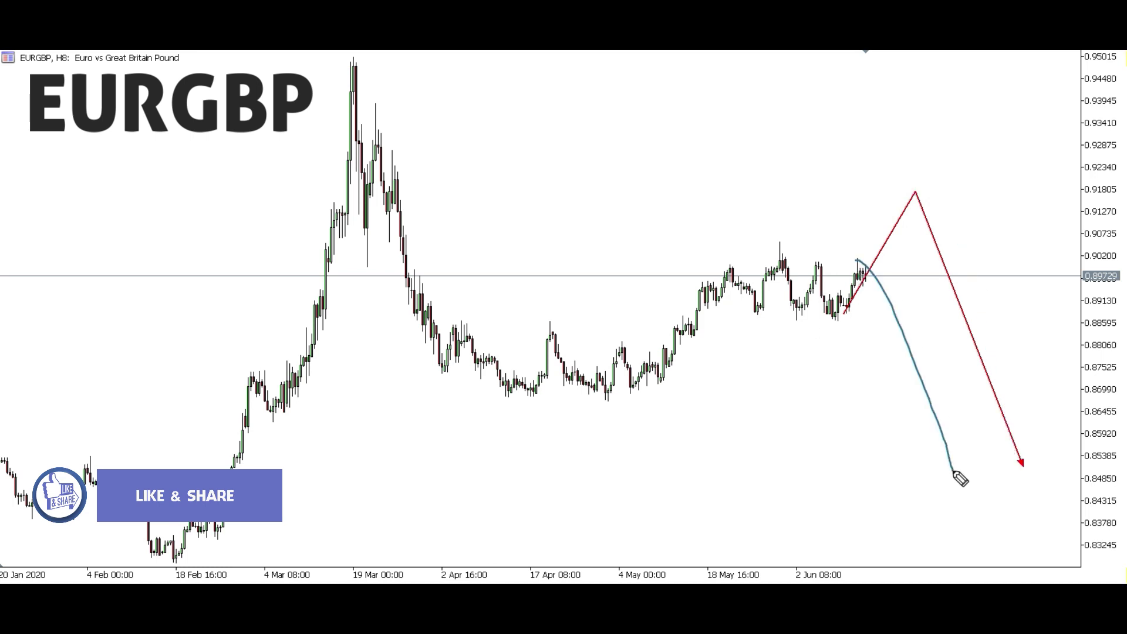
Mark the latest EURGBP swing and trace the projected fall from about 0.908 to about 0.852.
drag(826, 317, 883, 283)
mouse_move(918, 229)
mouse_down()
mouse_move(924, 196)
mouse_move(910, 195)
mouse_move(1022, 470)
mouse_up()
mouse_move(1023, 469)
mouse_down()
mouse_move(1006, 451)
mouse_move(1021, 470)
mouse_up()
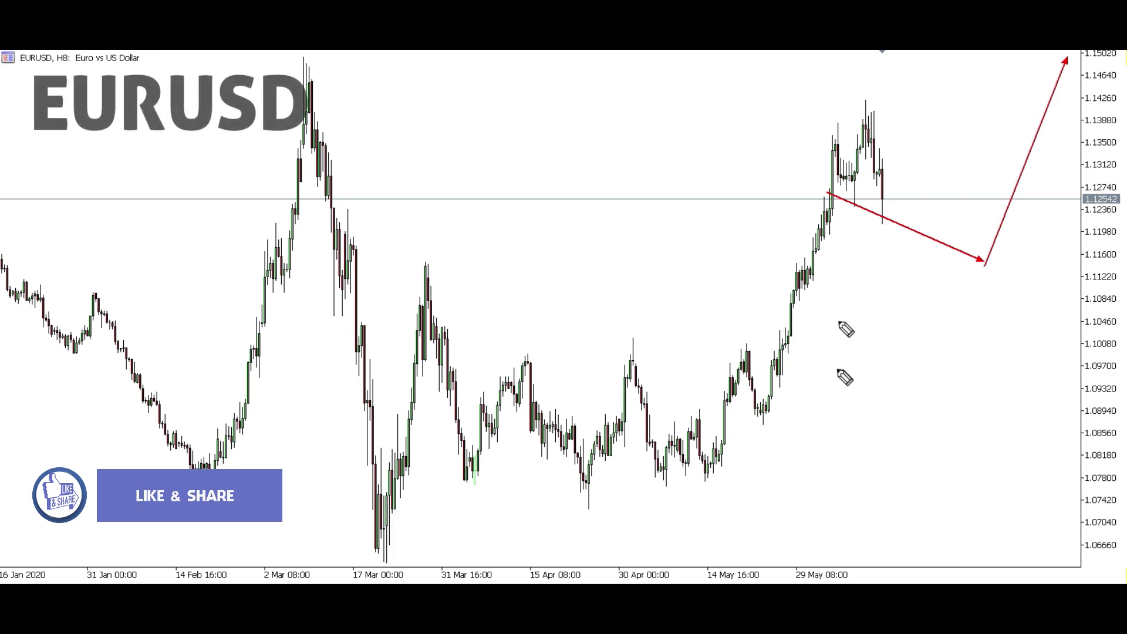
Sketch a zigzag EURUSD decline to about 1.115 and a rise to about 1.143, clearing the strokes.
mouse_move(874, 221)
mouse_down()
mouse_move(921, 215)
mouse_move(1002, 257)
mouse_up()
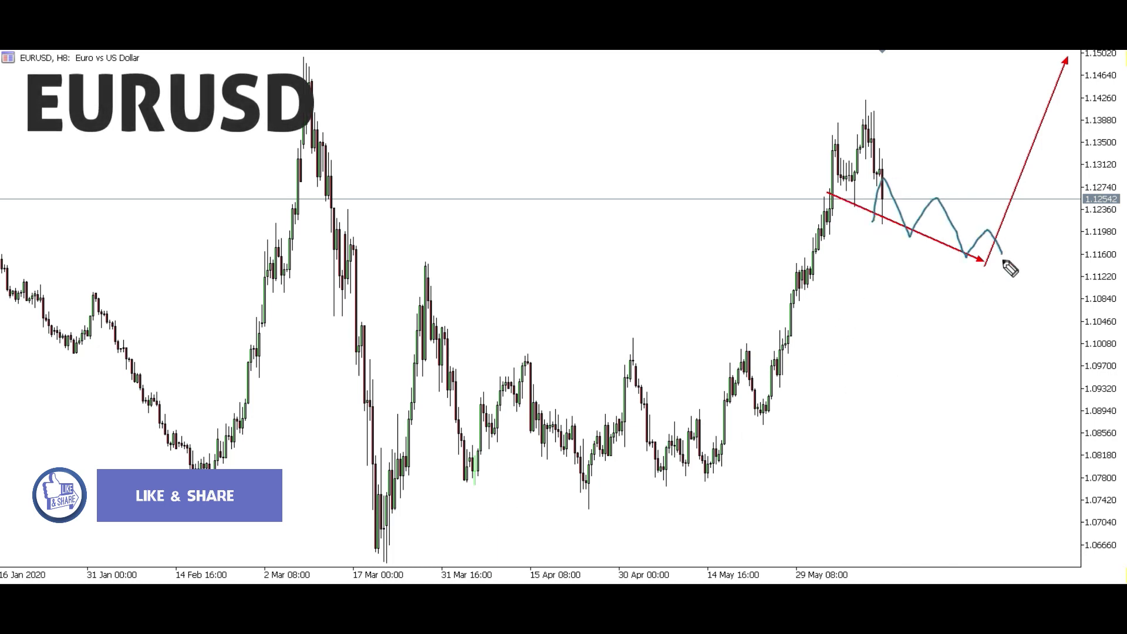
mouse_move(904, 268)
mouse_down()
mouse_move(1040, 266)
mouse_move(1022, 253)
mouse_move(1080, 87)
mouse_move(1093, 97)
mouse_up()
key(e)
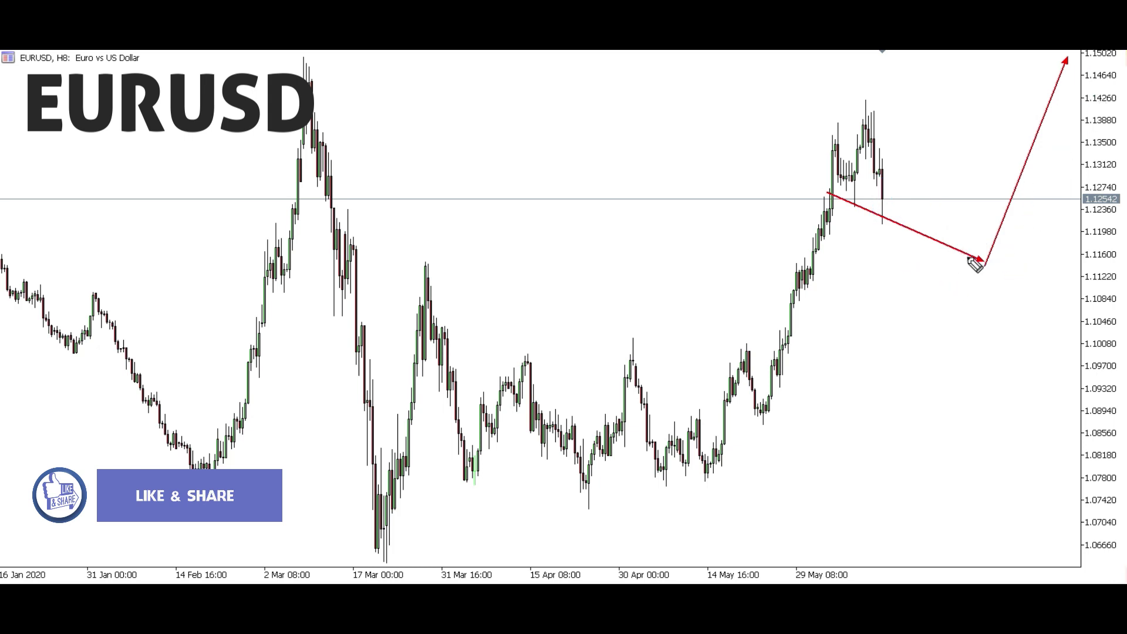
Sketch a EURUSD pullback with a rise to about 1.141, clear it, and sketch and undo a rise from about 1.092 to 1.138.
drag(857, 163, 945, 250)
mouse_move(963, 287)
mouse_down()
mouse_move(1029, 344)
mouse_move(1031, 378)
mouse_move(1067, 106)
mouse_move(1084, 106)
mouse_up()
key(e)
drag(1012, 398, 1108, 115)
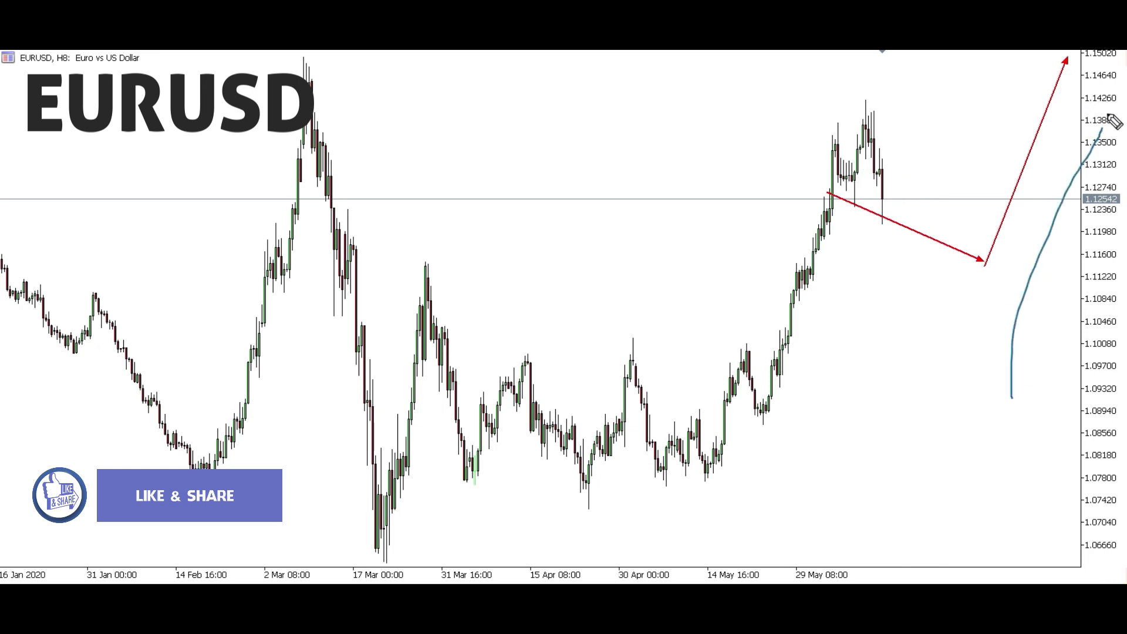
key(ctrl+z)
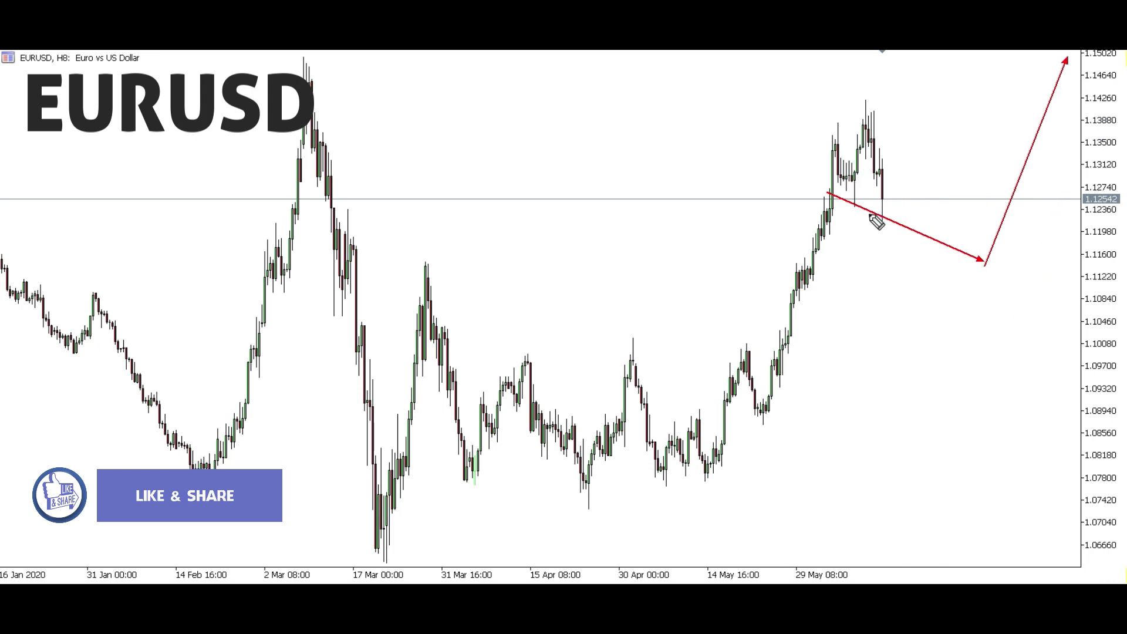
Sketch and undo a steep EURUSD drop to about 1.085, then sketch a pullback to about 1.114 and a rise to about 1.142.
mouse_move(870, 156)
mouse_down()
mouse_move(930, 455)
mouse_move(904, 439)
mouse_up()
key(ctrl+z)
drag(861, 196, 964, 266)
drag(1021, 295, 1067, 101)
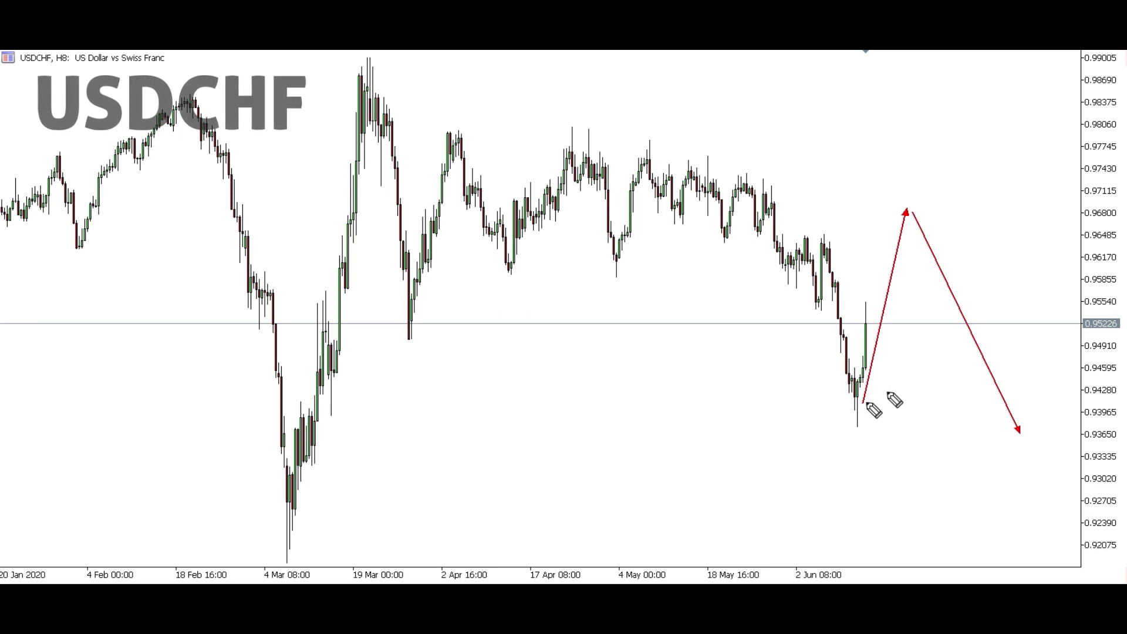
Sketch the USDCHF rise to about 0.967 and the following fall, clear them, and sketch and clear a direct rise from the marked current price.
mouse_move(870, 322)
mouse_down()
mouse_move(895, 349)
mouse_move(927, 223)
mouse_move(966, 223)
mouse_up()
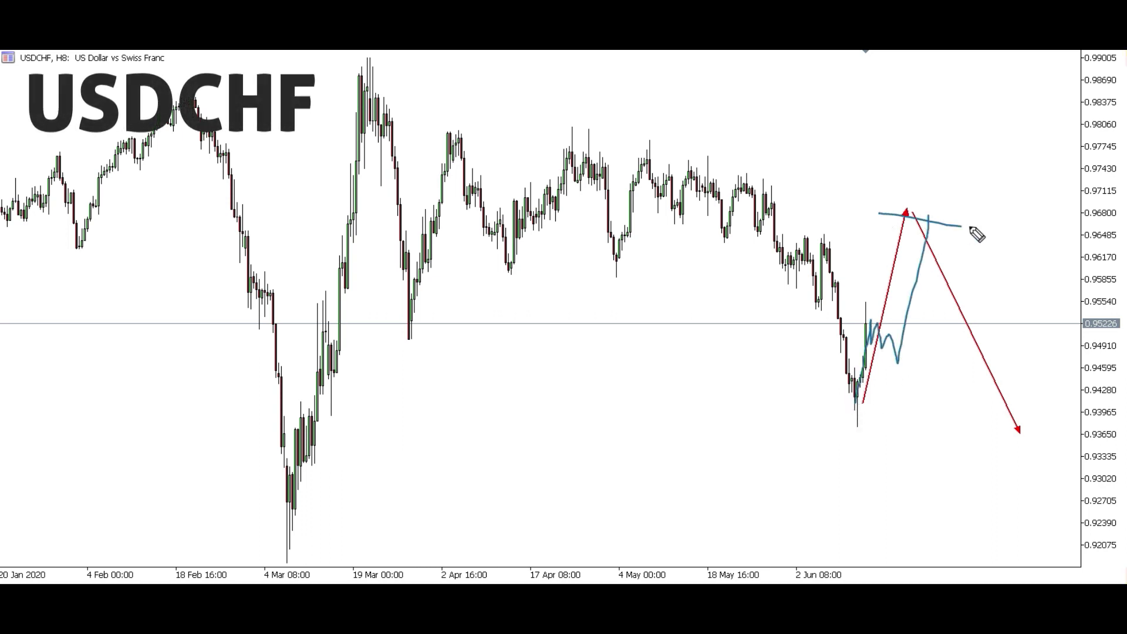
mouse_move(865, 218)
mouse_down()
mouse_move(964, 220)
mouse_move(1020, 446)
mouse_move(996, 431)
mouse_up()
key(e)
drag(857, 324, 878, 324)
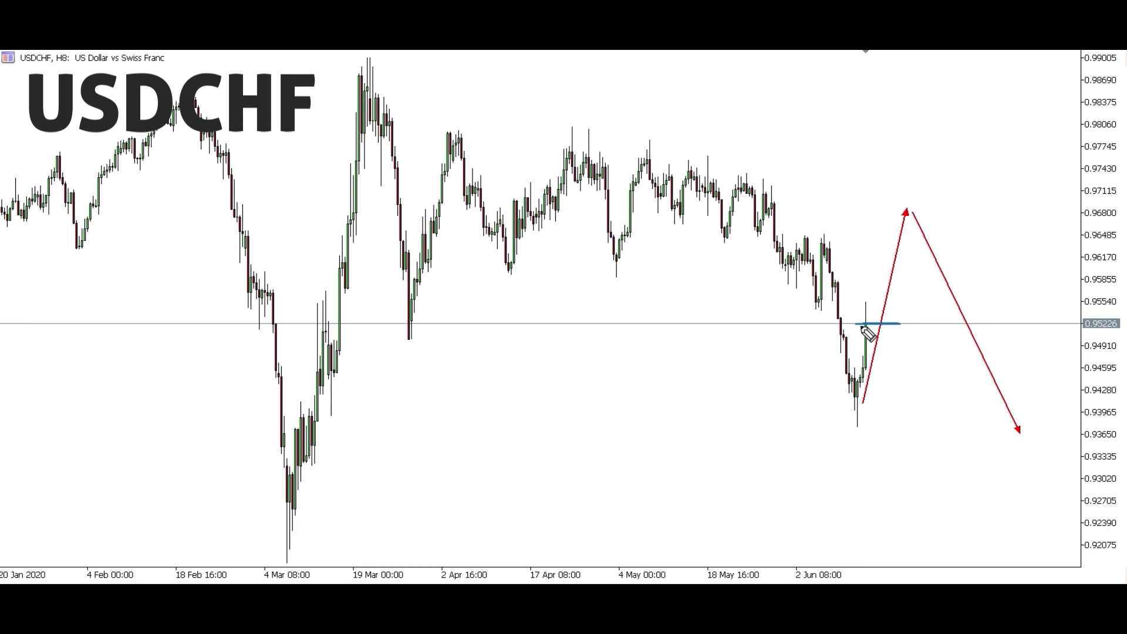
drag(871, 326, 907, 226)
key(e)
Sketch a USDCHF zigzag dip turning up to a level at about 0.968, clear it, and sketch and clear the fall to about 0.935.
drag(883, 332, 917, 381)
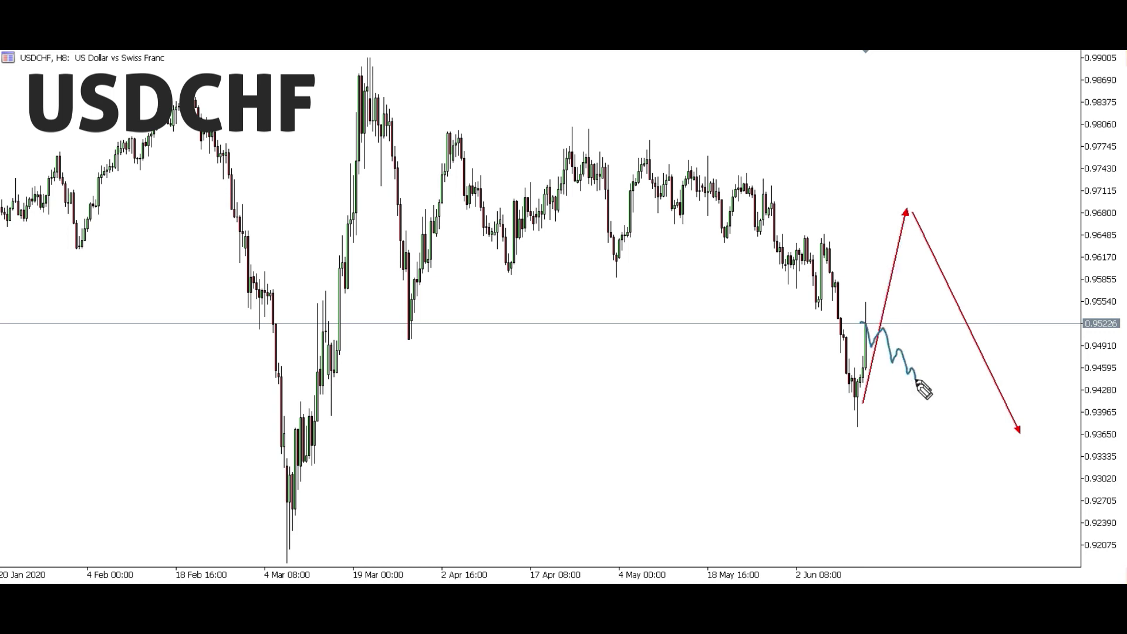
mouse_move(923, 341)
mouse_down()
mouse_move(939, 222)
mouse_move(930, 226)
mouse_move(946, 250)
mouse_up()
drag(886, 219, 983, 215)
key(e)
mouse_move(886, 214)
mouse_down()
mouse_move(966, 212)
mouse_move(1031, 447)
mouse_move(1047, 446)
mouse_up()
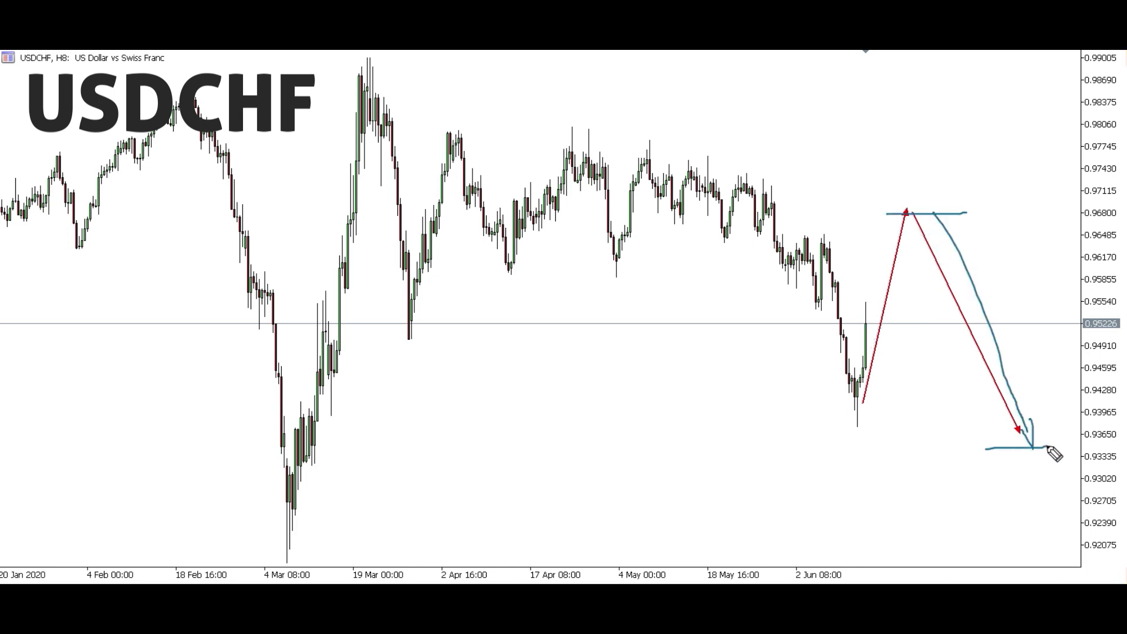
key(e)
Sketch direct USDCHF drops from the current price to about 0.934 and about 0.929, clearing each one.
drag(861, 320, 910, 453)
key(e)
mouse_move(849, 325)
mouse_down()
mouse_move(913, 370)
mouse_move(949, 489)
mouse_up()
drag(928, 453, 946, 486)
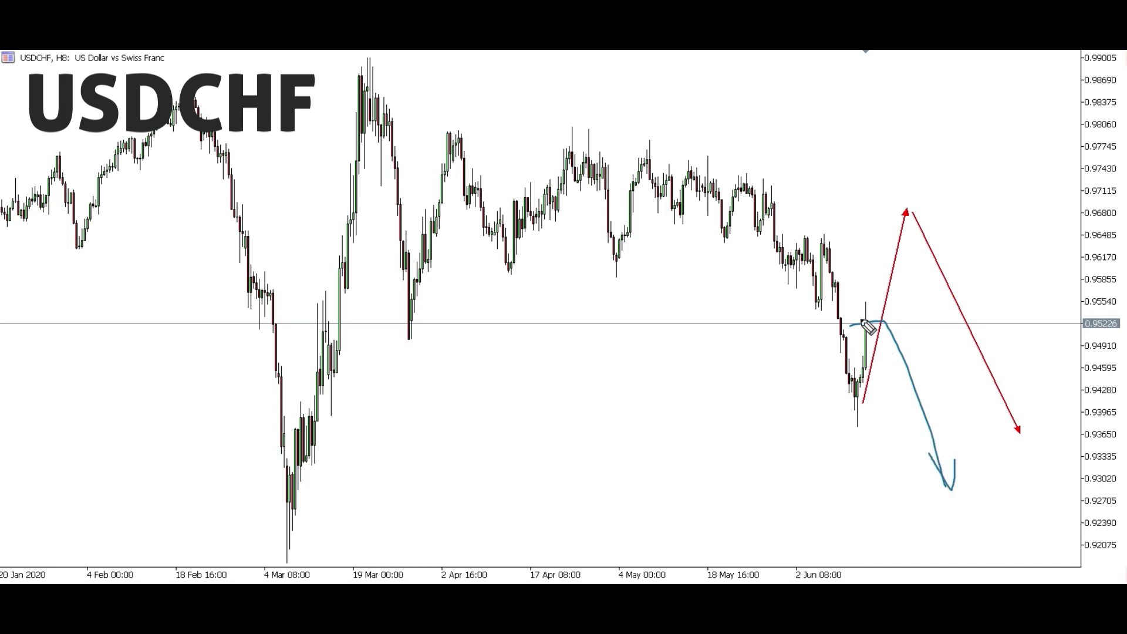
key(e)
Sketch the USDCHF path from the current price to about 0.941 and mark the target level at about 0.967.
mouse_move(894, 327)
mouse_down()
mouse_move(933, 212)
mouse_move(1044, 425)
mouse_move(1011, 401)
mouse_up()
drag(882, 224, 951, 211)
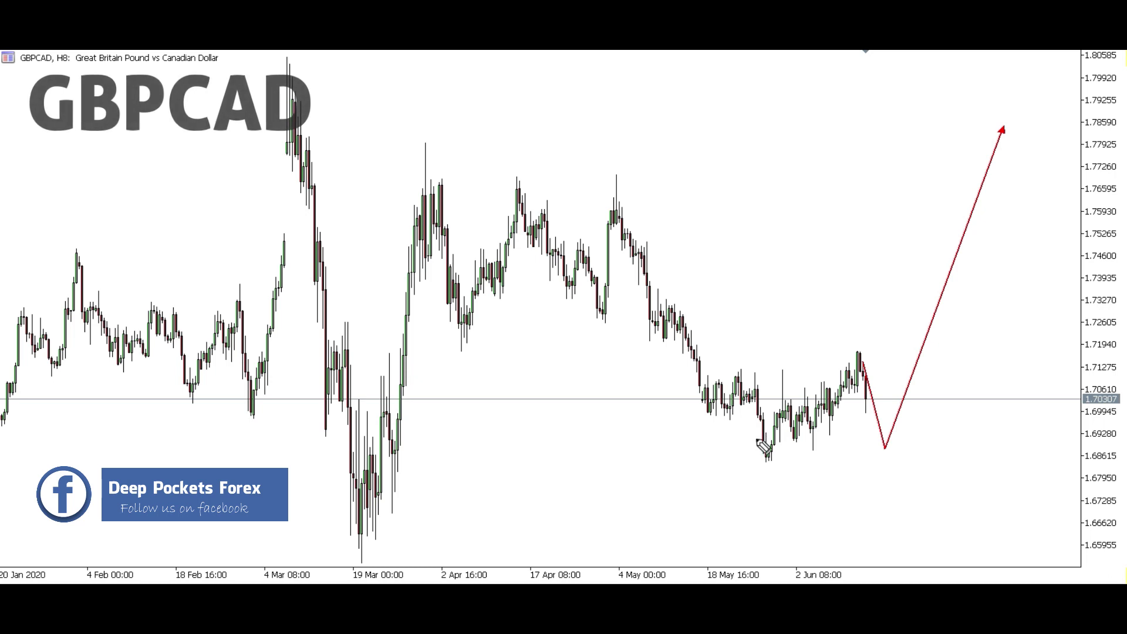
Mark the GBPCAD May low at about 1.687, sketch a rise from it to about 1.766, and clear the strokes.
drag(747, 452, 821, 452)
mouse_move(752, 460)
mouse_down()
mouse_move(875, 294)
mouse_move(926, 139)
mouse_move(928, 188)
mouse_up()
key(e)
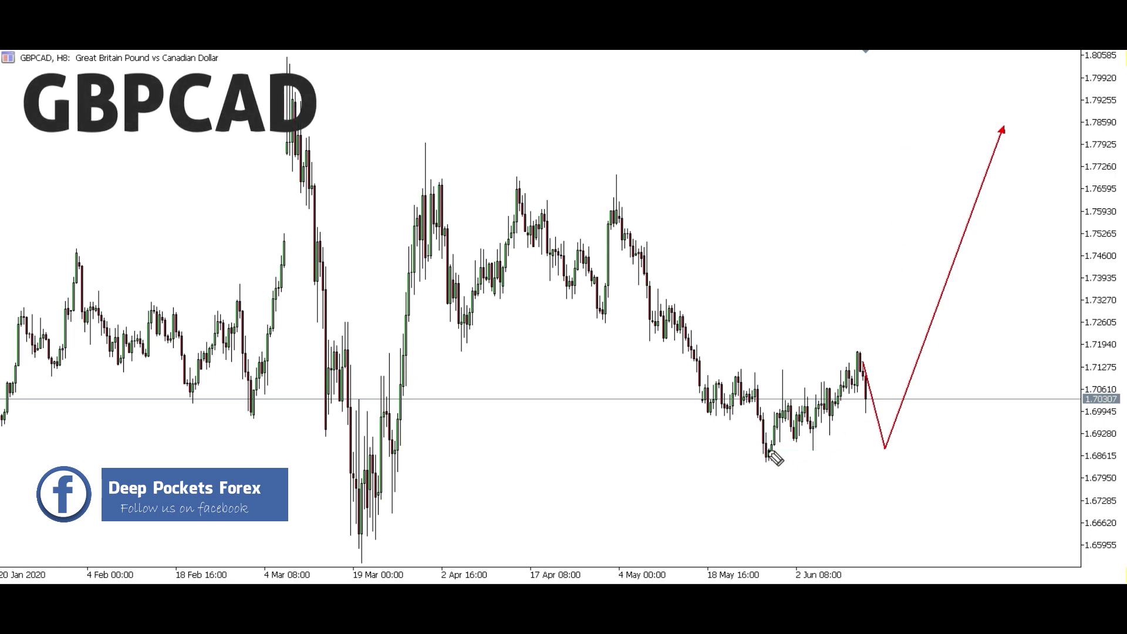
Sketch the projected GBPCAD path from the June high to about 1.776, mark the target at about 1.785, and clear it.
mouse_move(860, 358)
mouse_down()
mouse_move(885, 451)
mouse_move(856, 451)
mouse_move(907, 451)
mouse_move(949, 324)
mouse_move(1054, 140)
mouse_move(1051, 154)
mouse_up()
drag(984, 126, 1059, 123)
key(e)
Sketch GBPCAD pullbacks from the June high to about 1.691 and about 1.706 and mark the May low, clearing each stroke.
drag(857, 351, 895, 439)
key(e)
drag(749, 443, 829, 433)
key(e)
mouse_move(851, 351)
mouse_down()
mouse_move(890, 435)
mouse_move(858, 446)
mouse_move(910, 445)
mouse_move(872, 387)
mouse_up()
key(e)
Sketch a GBPCAD pullback to about 1.703, mark the May low, and sketch rises to about 1.766, 1.775 and 1.779.
drag(857, 348, 879, 398)
mouse_move(861, 443)
mouse_down()
mouse_move(904, 444)
mouse_move(1033, 159)
mouse_move(1051, 189)
mouse_up()
mouse_move(875, 397)
mouse_down()
mouse_move(953, 135)
mouse_move(958, 160)
mouse_up()
drag(738, 449, 822, 452)
drag(874, 387, 1019, 143)
Sketch the GBPCAD fall from the June high to about 1.689 and a rise to about 1.775.
drag(855, 349, 890, 459)
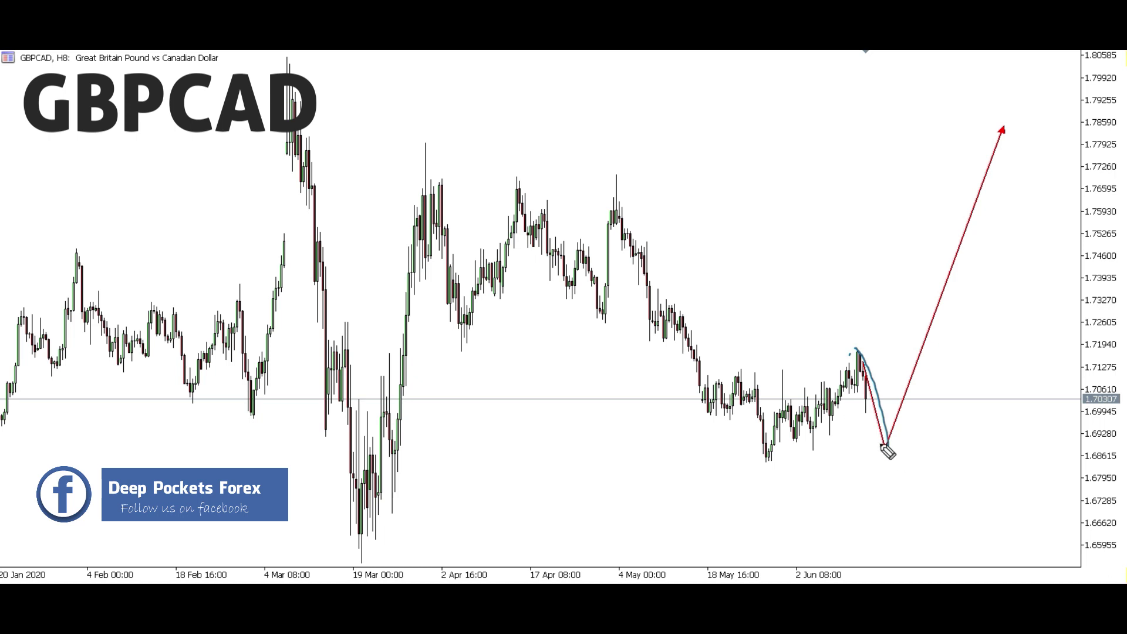
mouse_move(863, 363)
mouse_down()
mouse_move(890, 458)
mouse_move(1024, 159)
mouse_up()
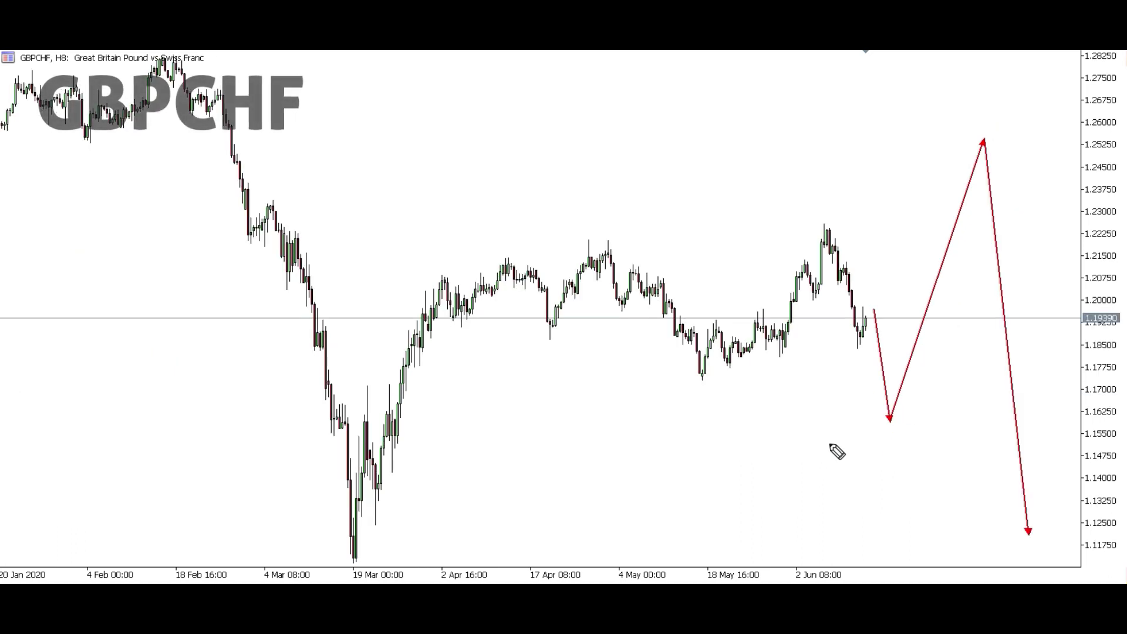
Sketch the GBPCHF rise from the May low and mark that low and levels at about 1.248 and 1.243, removing all strokes.
mouse_move(714, 372)
mouse_down()
mouse_move(815, 235)
mouse_move(866, 234)
mouse_up()
drag(802, 159, 888, 158)
key(e)
drag(701, 371, 782, 365)
drag(814, 174, 910, 174)
key(ctrl+z)
key(ctrl+z)
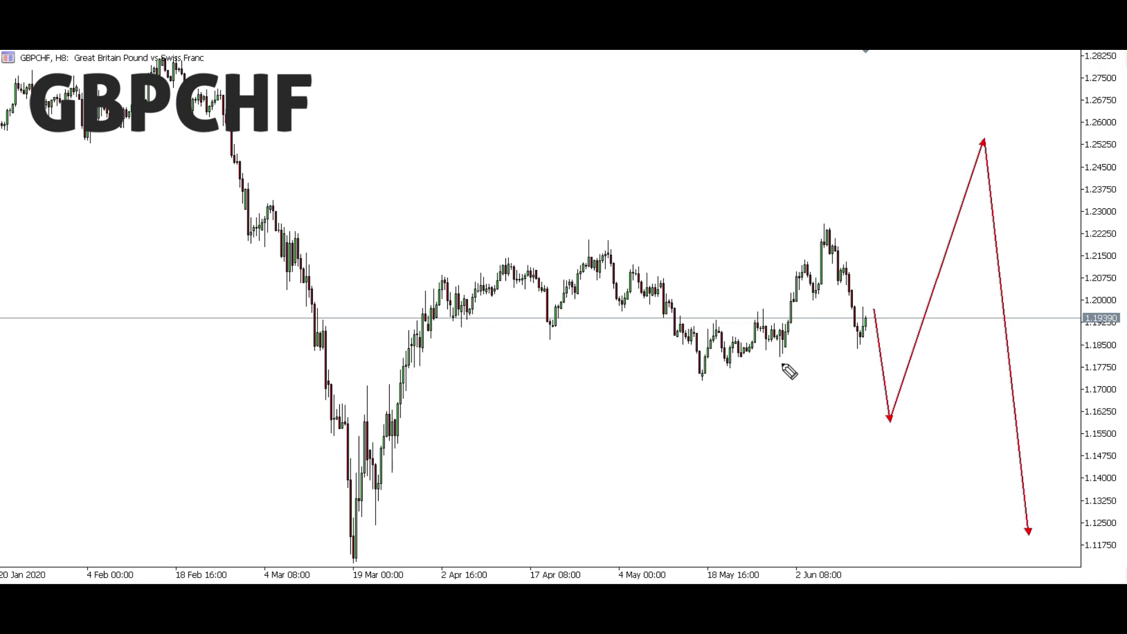
Trace and undo the GBPCHF fall from the June high, then sketch a bounce to about 1.200 and a drop towards a level at about 1.161.
mouse_move(830, 225)
mouse_down()
mouse_move(878, 297)
mouse_move(896, 412)
mouse_up()
key(ctrl+z)
drag(870, 335, 891, 299)
drag(901, 293, 911, 374)
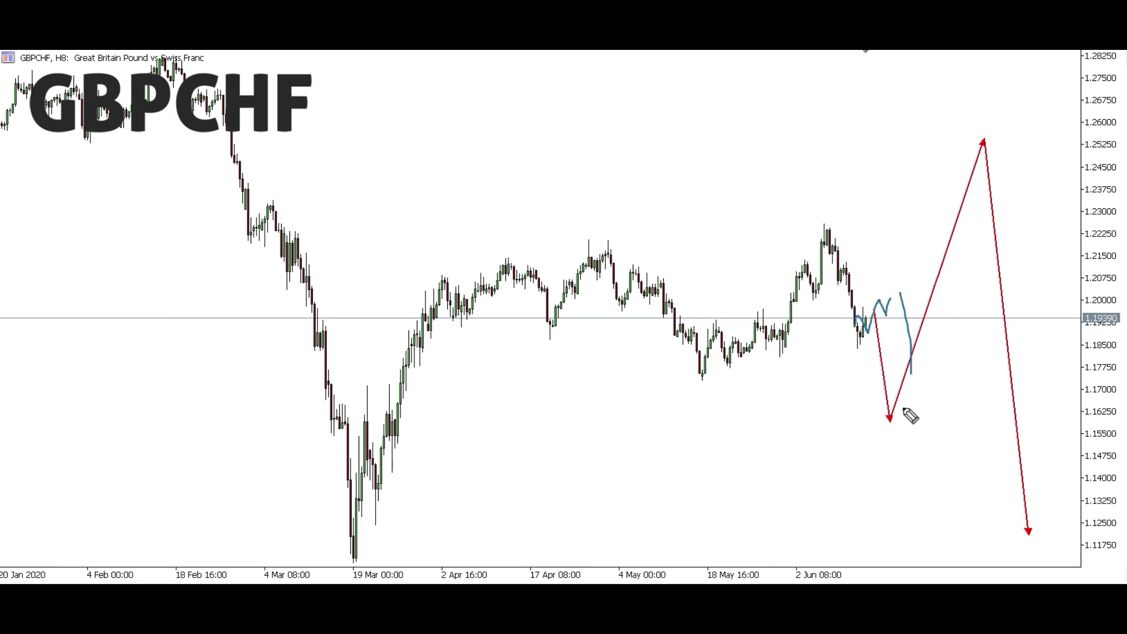
drag(864, 420, 921, 410)
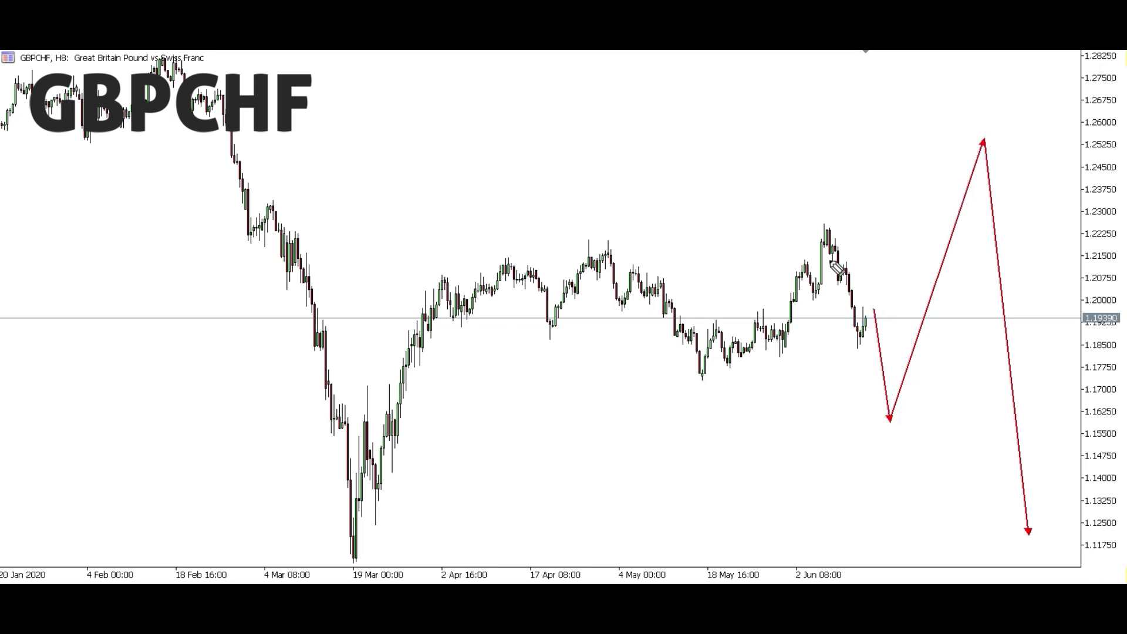
Sketch the GBPCHF decline from the June high and a rise from the current price to about 1.221, clearing each one.
mouse_move(788, 254)
mouse_down()
mouse_move(849, 239)
mouse_move(866, 325)
mouse_move(881, 332)
mouse_up()
key(e)
key(e)
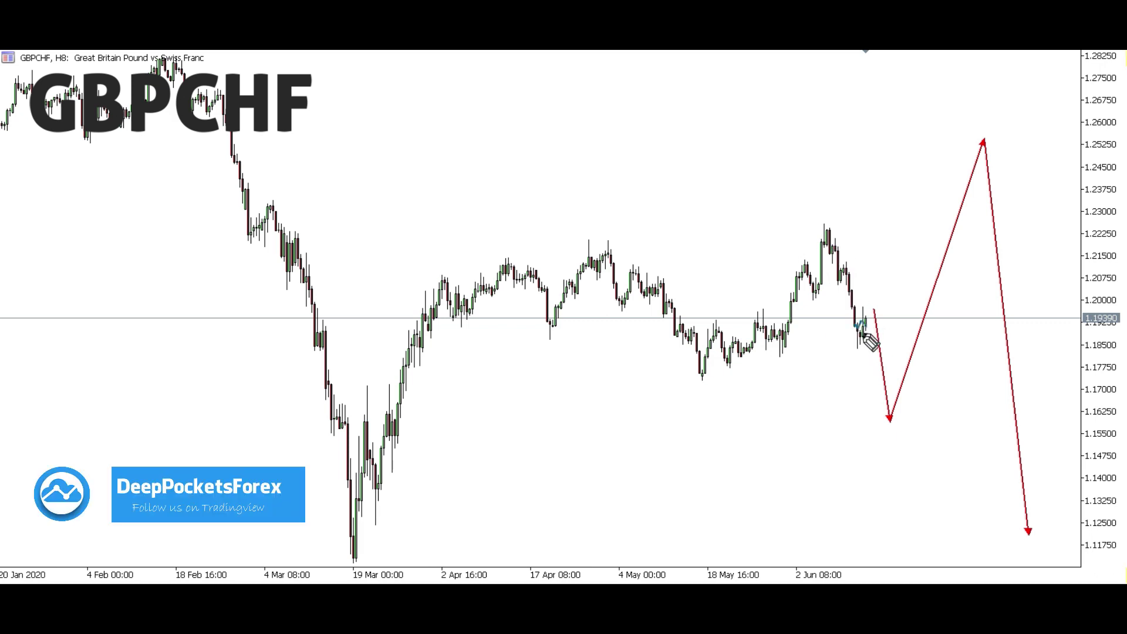
mouse_move(837, 342)
mouse_down()
mouse_move(881, 329)
mouse_move(892, 276)
mouse_move(942, 237)
mouse_up()
key(e)
Sketch the full GBPCHF projection down to about 1.158, up to about 1.253 and down to about 1.122, then clear it.
mouse_move(884, 311)
mouse_down()
mouse_move(900, 424)
mouse_move(1000, 152)
mouse_move(1021, 141)
mouse_up()
mouse_move(996, 155)
mouse_down()
mouse_move(1017, 170)
mouse_move(1005, 503)
mouse_up()
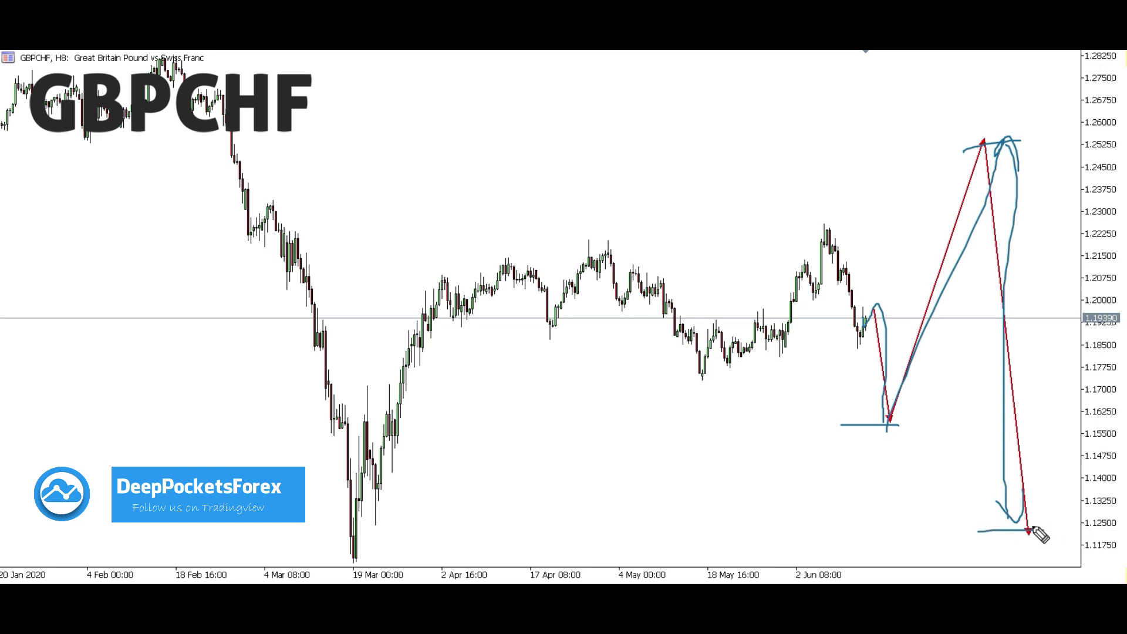
key(e)
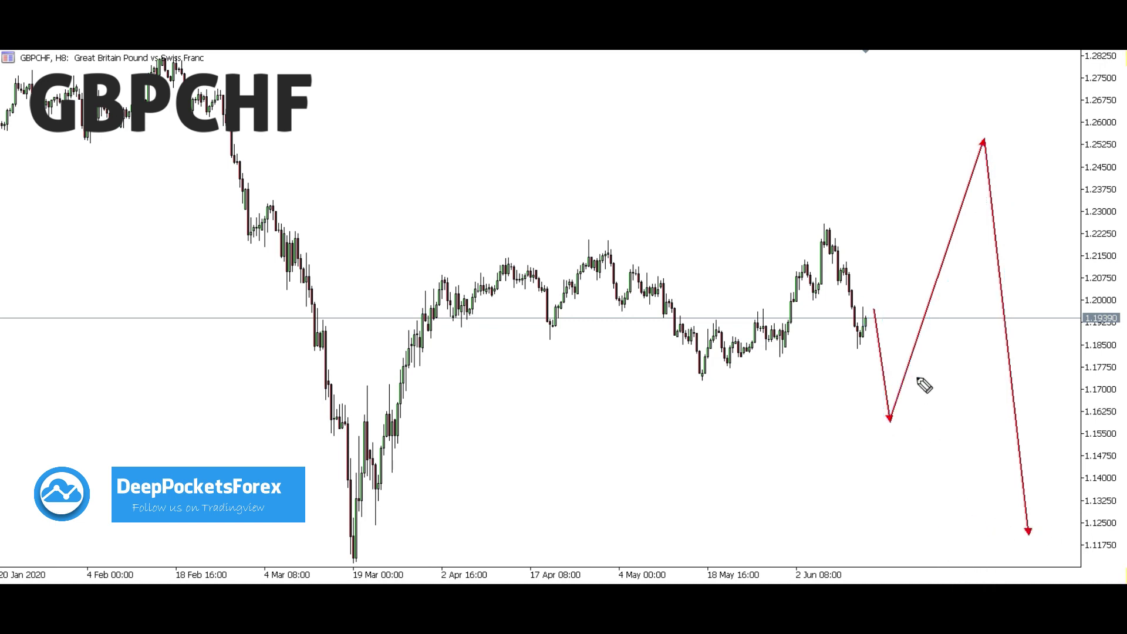
Sketch and clear GBPCHF rises from the projected low and from the current price to about 1.252, then sketch a path to about 1.249.
drag(890, 421, 1009, 132)
drag(865, 416, 893, 420)
key(e)
drag(869, 341, 924, 150)
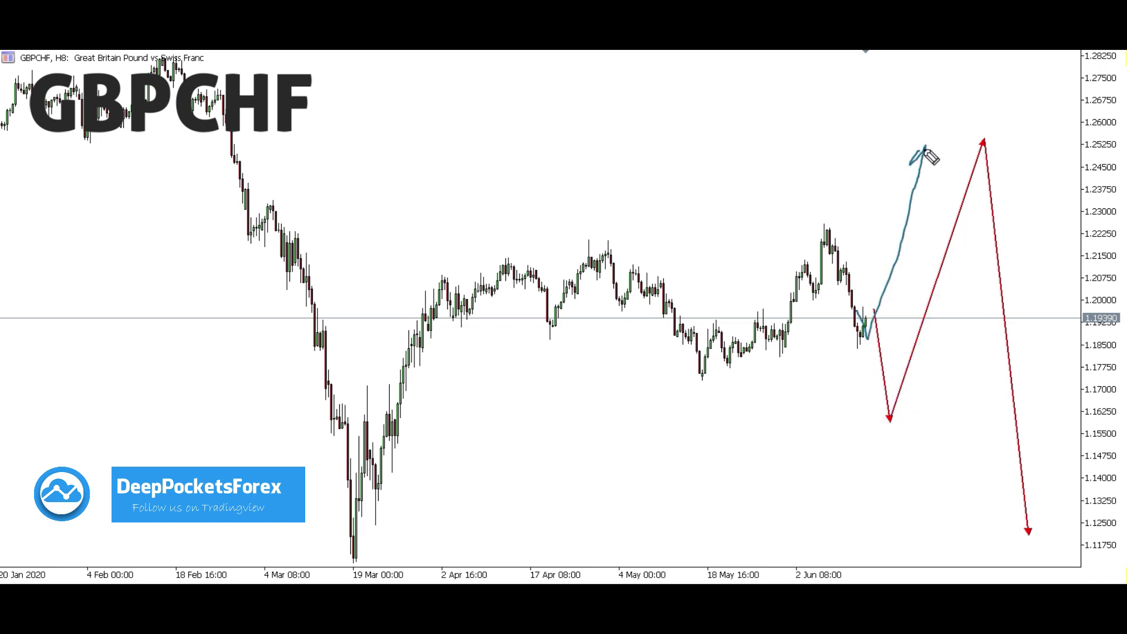
key(e)
mouse_move(879, 310)
mouse_down()
mouse_move(871, 412)
mouse_move(917, 423)
mouse_move(883, 414)
mouse_move(981, 140)
mouse_move(1061, 154)
mouse_up()
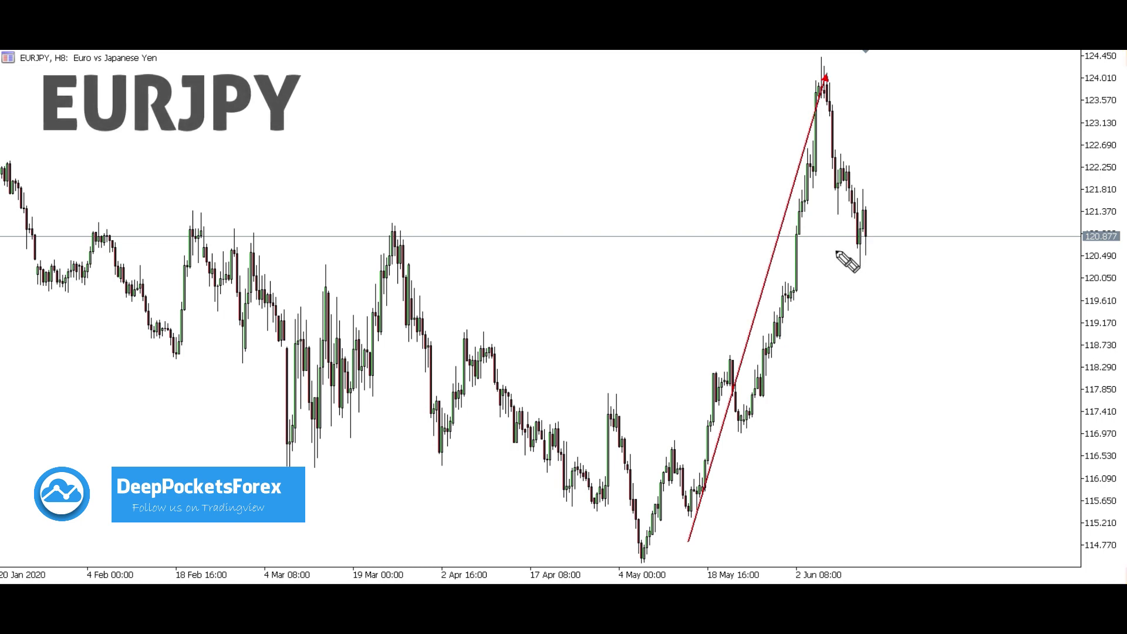
Sketch a projected EURJPY path from the current price to about 122.9 and undo it.
mouse_move(854, 252)
mouse_down()
mouse_move(907, 144)
mouse_move(939, 250)
mouse_move(1014, 320)
mouse_move(1081, 101)
mouse_move(1056, 88)
mouse_move(1104, 135)
mouse_up()
key(ctrl+z)
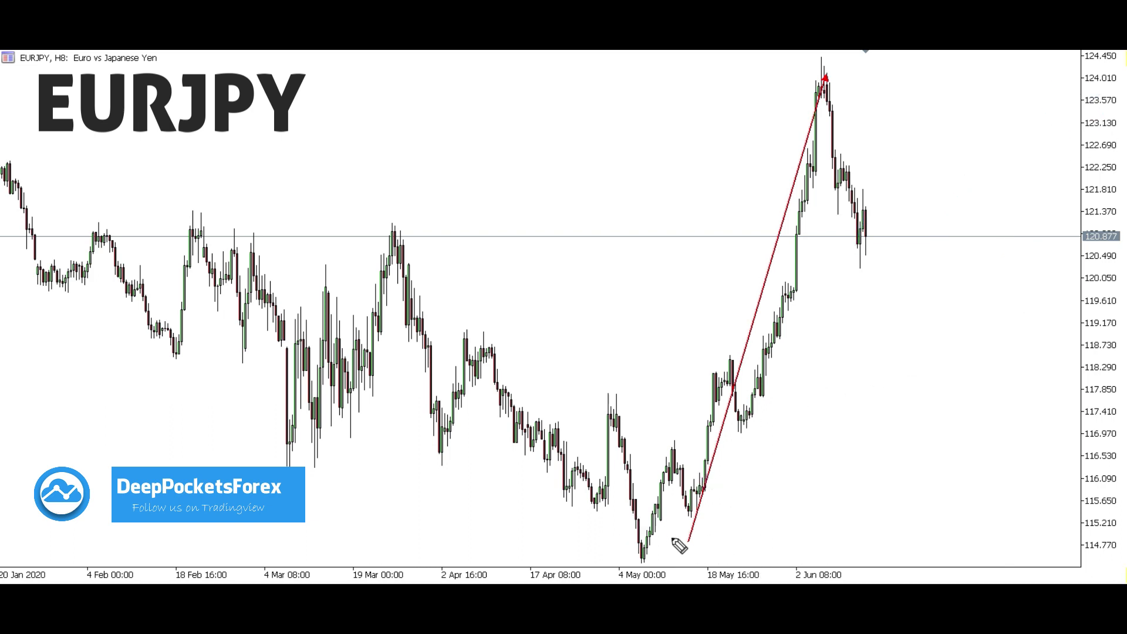
Sketch a EURJPY level line at about 115.5 and the rise from the May low to about 123.0, then undo both.
drag(648, 510, 763, 509)
drag(661, 520, 803, 129)
key(ctrl+z)
key(ctrl+z)
Sketch a EURJPY drop from the June high to about 118.1 and a rise to about 123.6, then clear them.
mouse_move(828, 76)
mouse_down()
mouse_move(923, 138)
mouse_move(1005, 215)
mouse_move(1066, 374)
mouse_up()
mouse_move(965, 392)
mouse_down()
mouse_move(1095, 409)
mouse_move(1114, 97)
mouse_up()
key(e)
Trace the EURJPY rise from the May low to the June high and a projected rise to about 123.9, clearing each.
drag(647, 537, 809, 100)
key(e)
drag(986, 462, 1095, 81)
key(e)
Sketch EURJPY strokes around the current price and at about 122.4, plus a drop to about 118.2, clearing each.
mouse_move(872, 245)
mouse_down()
mouse_move(998, 214)
mouse_move(1056, 262)
mouse_up()
mouse_move(1063, 159)
mouse_down()
mouse_move(1038, 107)
mouse_move(1094, 159)
mouse_up()
key(e)
drag(810, 246, 921, 246)
key(e)
drag(888, 217, 950, 373)
key(e)
Sketch and clear a EURJPY rise from the current price, then sketch a path dipping to about 118 and rising to about 124.0.
mouse_move(883, 271)
mouse_down()
mouse_move(945, 354)
mouse_move(1071, 79)
mouse_up()
key(e)
mouse_move(857, 265)
mouse_down()
mouse_move(971, 215)
mouse_move(1053, 339)
mouse_up()
drag(1056, 381, 1107, 79)
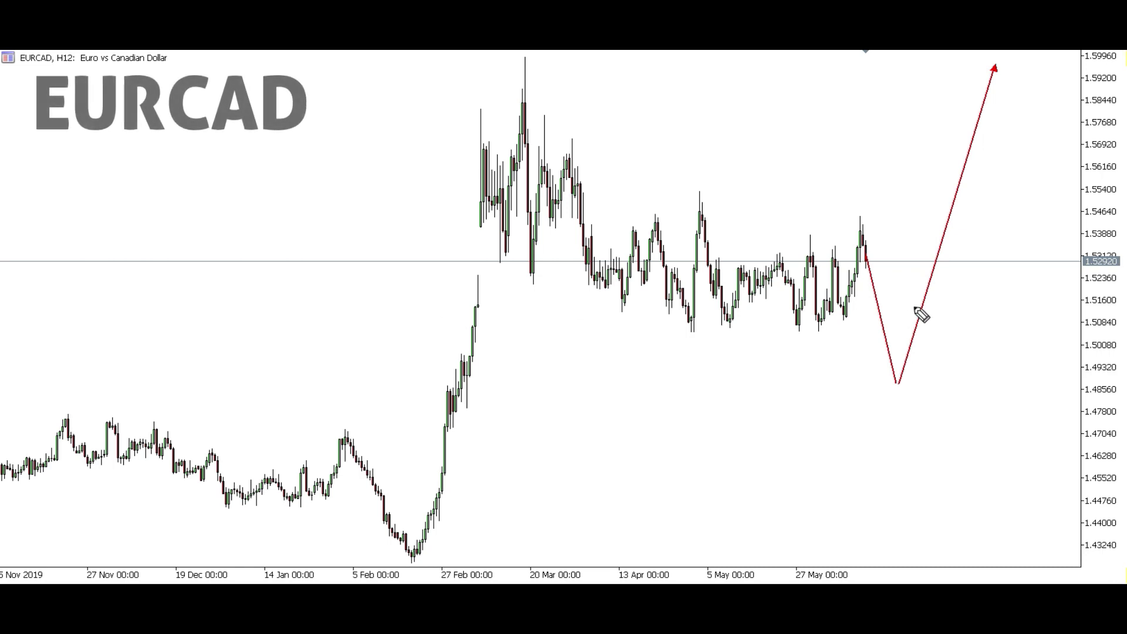
Sketch two EURCAD rises from the current price to about 1.597, undoing each one.
drag(857, 239, 961, 55)
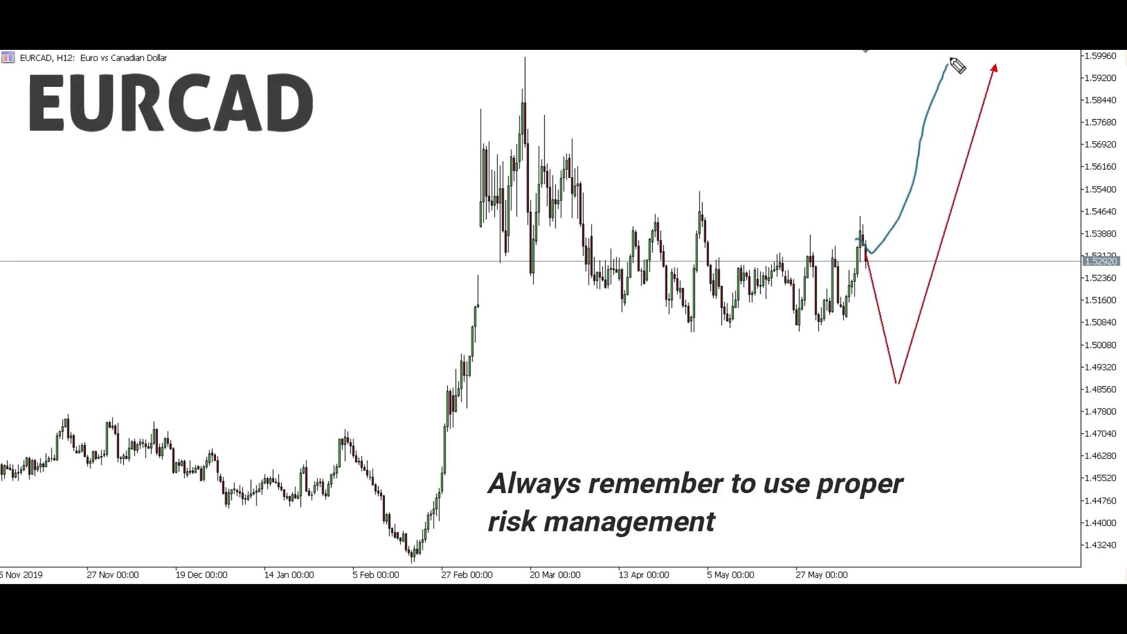
key(ctrl+z)
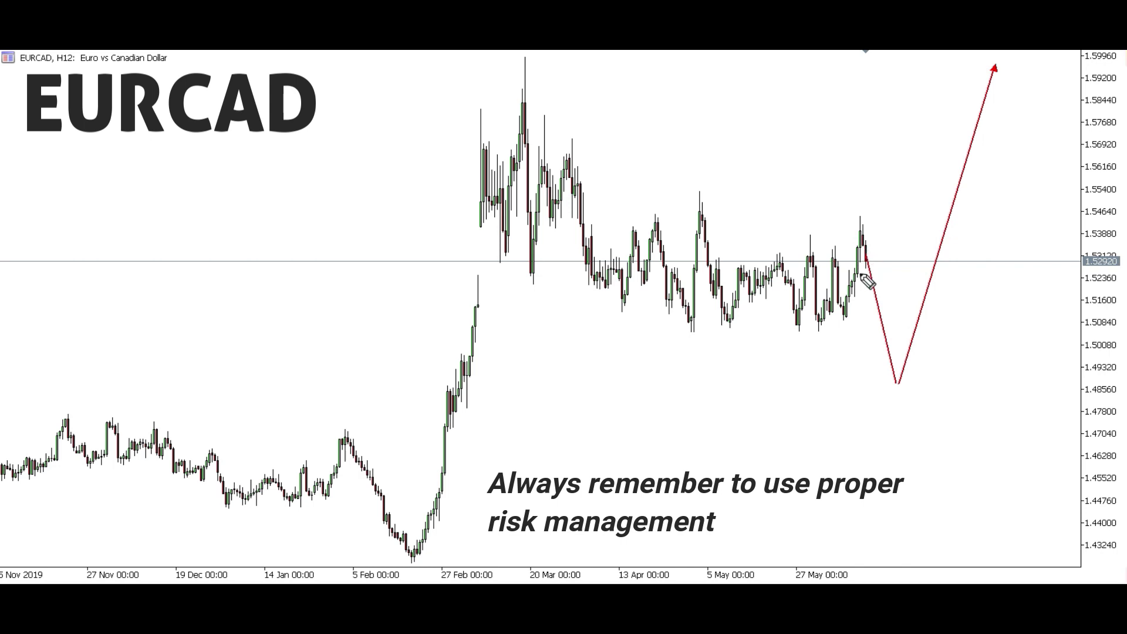
mouse_move(859, 246)
mouse_down()
mouse_move(919, 381)
mouse_move(931, 376)
mouse_move(972, 67)
mouse_up()
key(ctrl+z)
key(e)
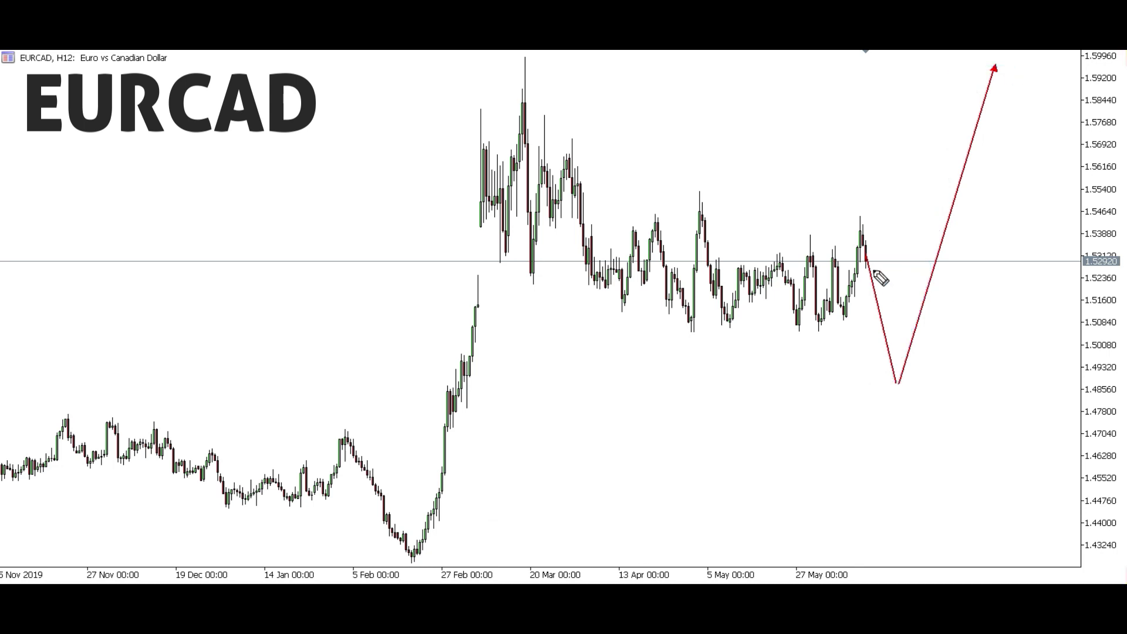
Sketch EURCAD drops from the current price, one to about 1.496 and two to about 1.487, removing each one.
drag(865, 237, 878, 359)
key(e)
drag(862, 243, 896, 385)
key(ctrl+z)
drag(863, 251, 896, 383)
key(ctrl+z)
Sketch a EURCAD rise from the current price to about 1.582 and a drop to about 1.500, undoing both.
mouse_move(874, 264)
mouse_down()
mouse_move(902, 377)
mouse_move(942, 382)
mouse_move(946, 246)
mouse_move(986, 82)
mouse_move(1009, 107)
mouse_up()
key(ctrl+z)
key(e)
drag(878, 258, 883, 257)
drag(869, 236, 899, 348)
key(ctrl+z)
key(ctrl+z)
Sketch a EURCAD level line at about 1.488 with a rise from it to about 1.597, then undo both strokes.
mouse_move(875, 383)
mouse_down()
mouse_move(938, 382)
mouse_move(973, 198)
mouse_move(1018, 64)
mouse_up()
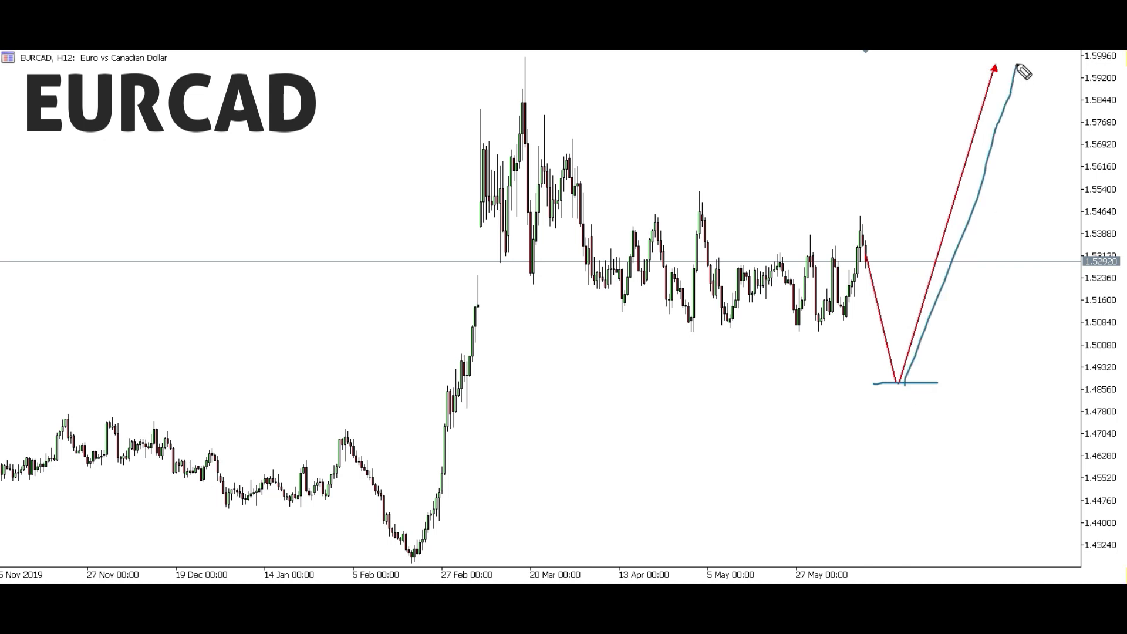
key(ctrl+z)
key(ctrl+z)
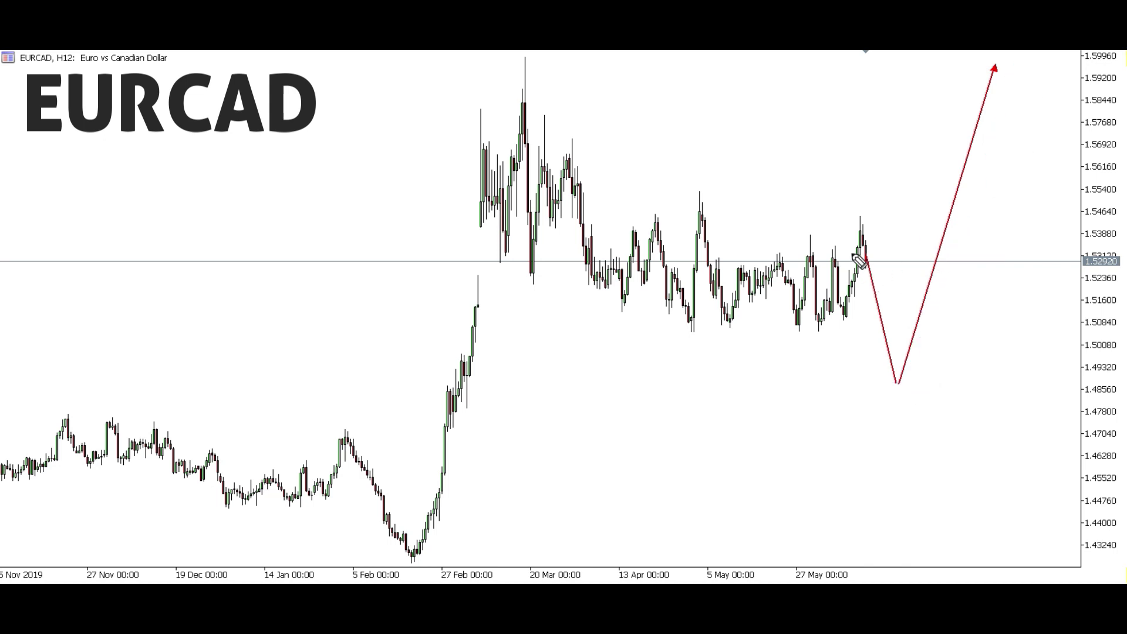
Sketch and undo a EURCAD drop, then mark a level at about 1.487 with a rise from it to about 1.594.
drag(863, 229, 904, 355)
key(ctrl+z)
drag(861, 387, 917, 385)
mouse_move(910, 385)
mouse_down()
mouse_move(989, 77)
mouse_move(1020, 74)
mouse_up()
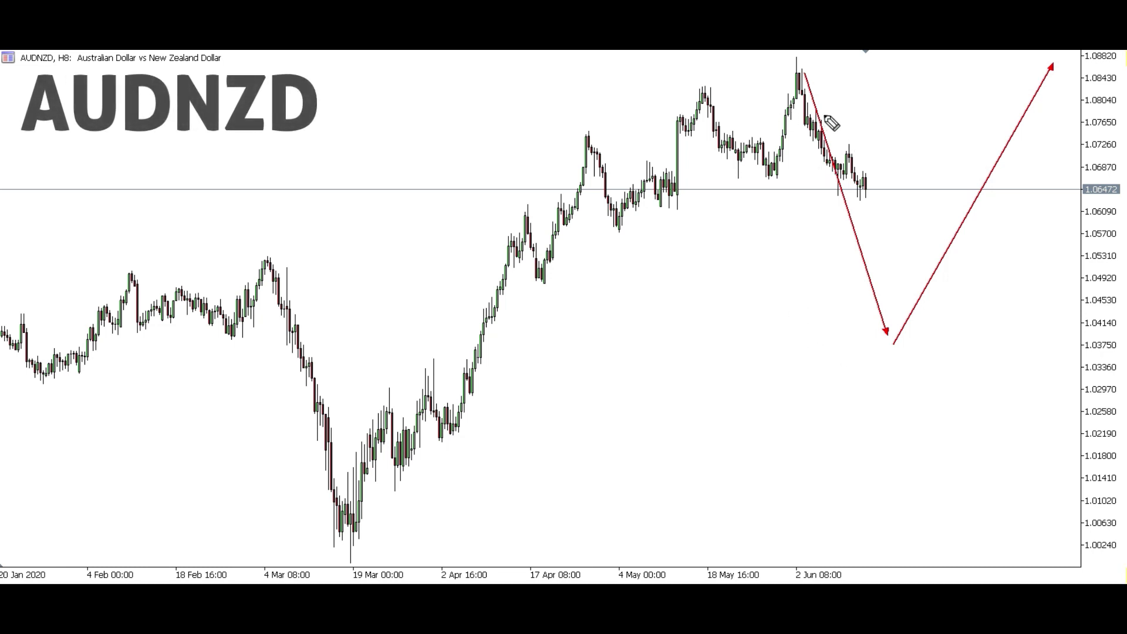
Sketch the AUDNZD drop from the June high with level lines at the high and at about 1.037, then clear them.
mouse_move(796, 76)
mouse_down()
mouse_move(916, 355)
mouse_move(920, 323)
mouse_up()
drag(779, 84, 835, 74)
drag(845, 356, 931, 345)
key(e)
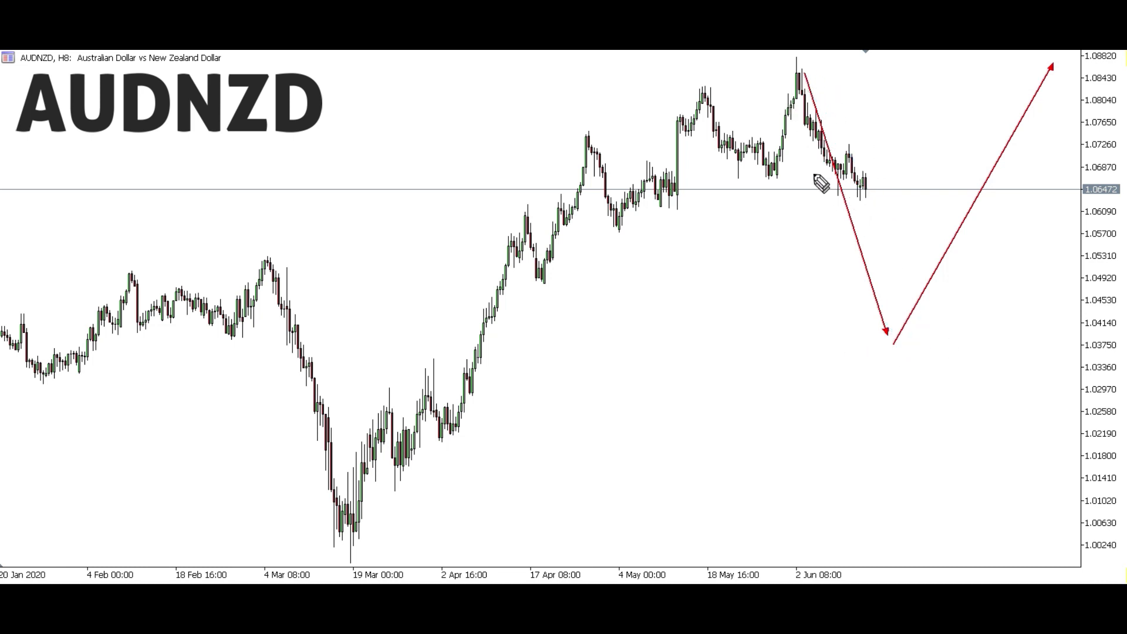
Sketch an AUDNZD drop from the current price to about 1.051 and a level line at about 1.040, then clear them.
drag(867, 178, 893, 270)
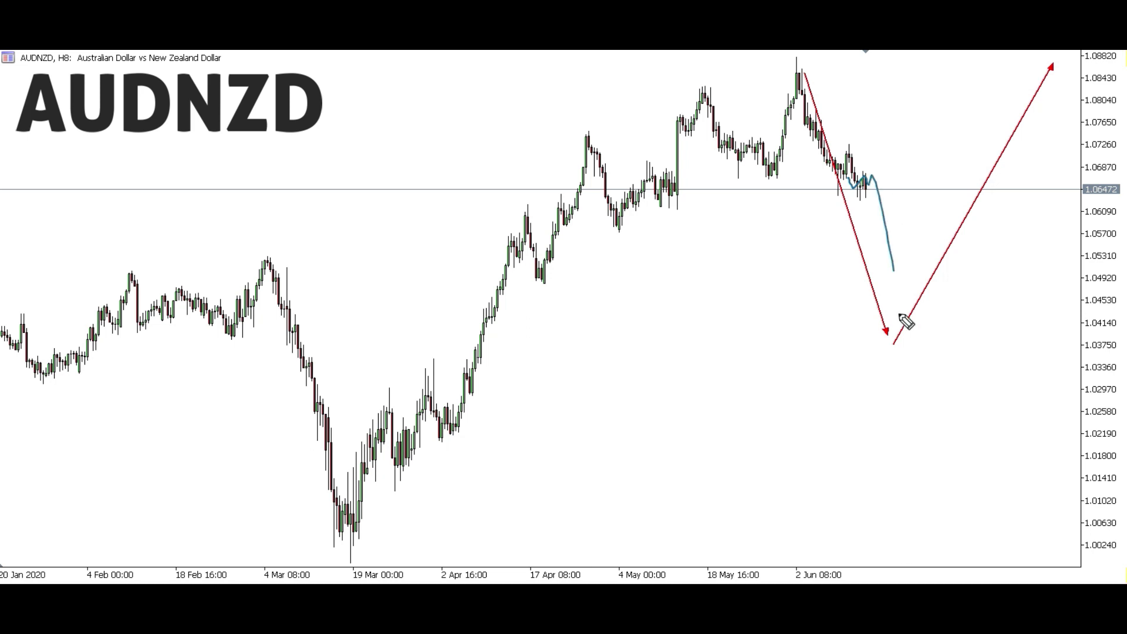
drag(867, 334, 933, 337)
key(e)
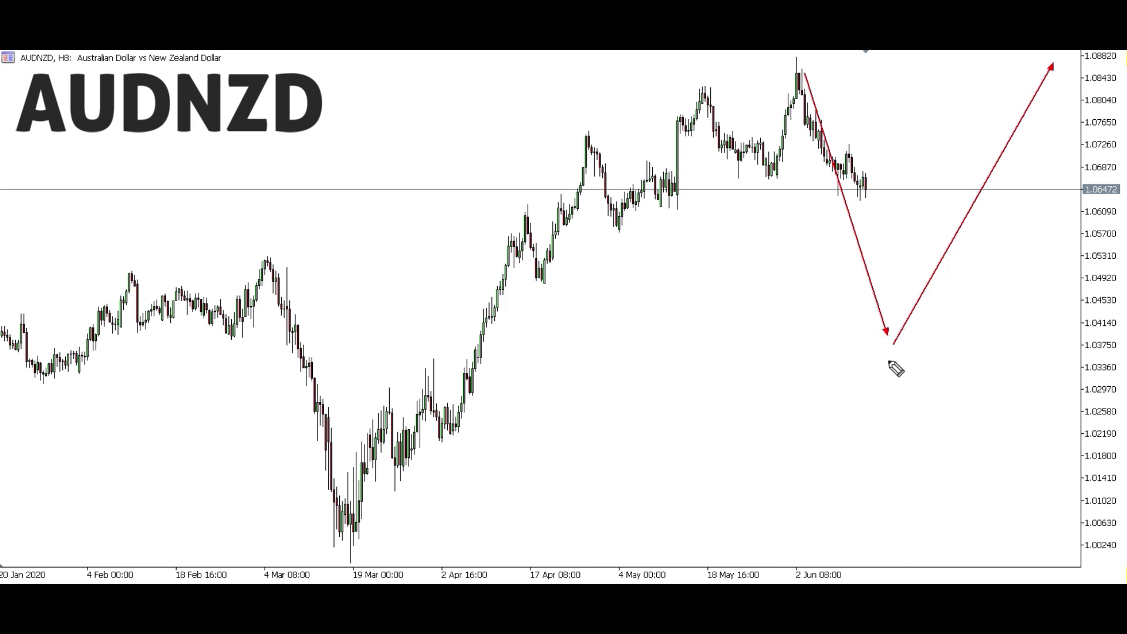
Sketch an AUDNZD rise from a level at about 1.040 to about 1.088 and another from the current price to about 1.081, clearing each.
mouse_move(852, 331)
mouse_down()
mouse_move(933, 330)
mouse_move(1027, 123)
mouse_up()
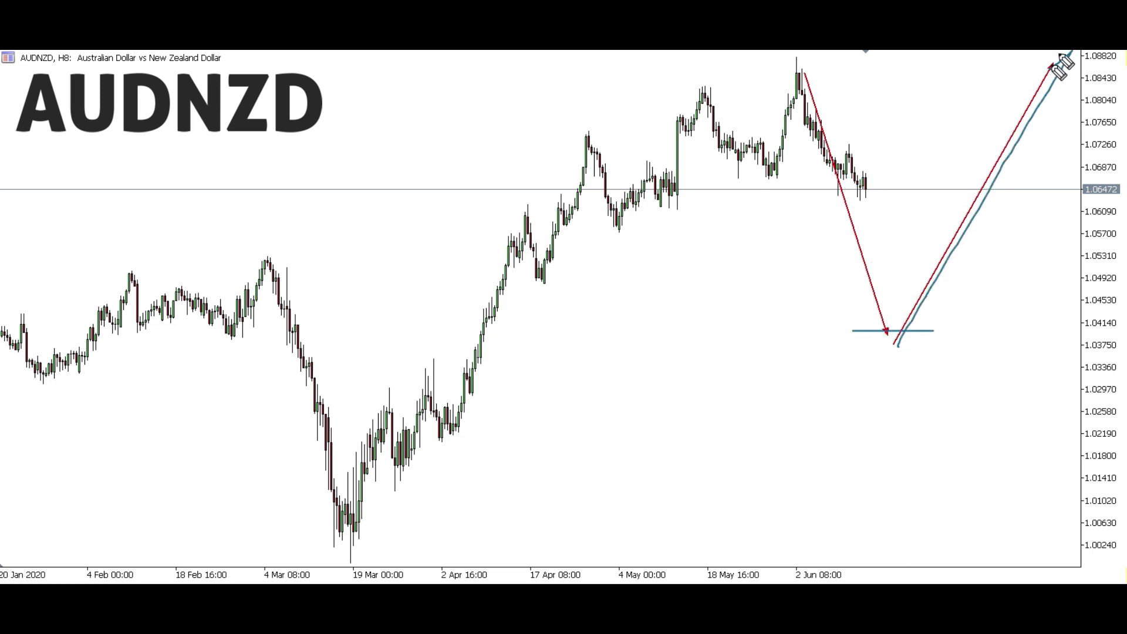
key(e)
mouse_move(860, 186)
mouse_down()
mouse_move(955, 83)
mouse_move(957, 97)
mouse_up()
key(e)
Sketch and clear the AUDNZD projection down to about 1.044 and up to about 1.087, then mark a level at about 1.04.
mouse_move(822, 163)
mouse_down()
mouse_move(852, 186)
mouse_move(895, 305)
mouse_up()
mouse_move(865, 340)
mouse_down()
mouse_move(914, 332)
mouse_move(1036, 69)
mouse_move(1056, 106)
mouse_up()
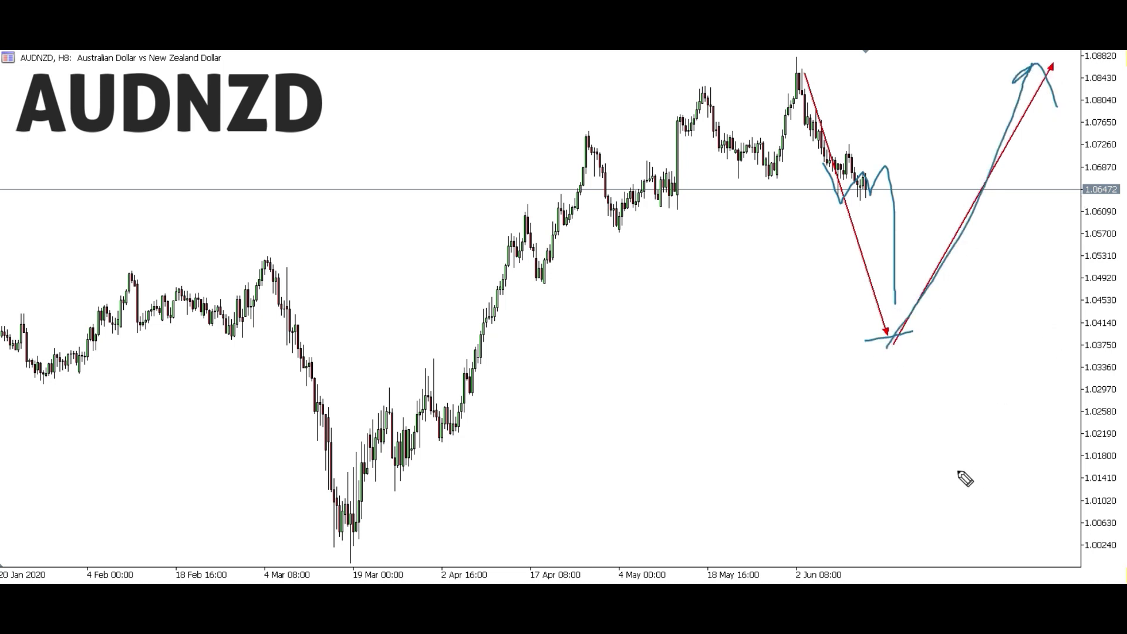
drag(941, 245, 1021, 88)
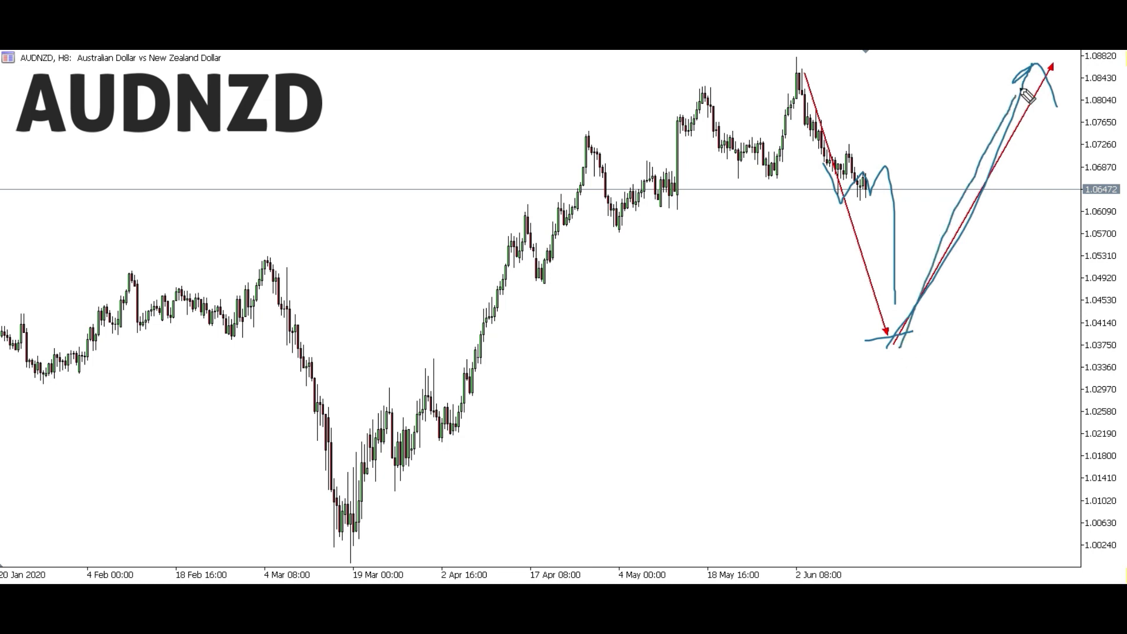
key(e)
drag(827, 344, 931, 325)
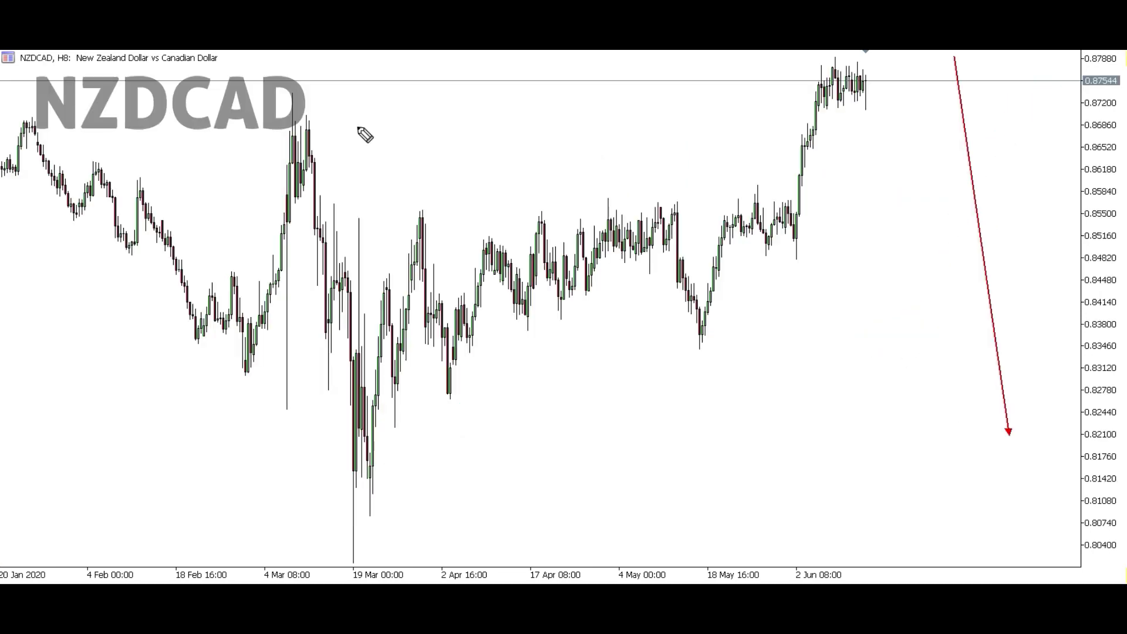
Sketch a NZDCAD drop from the current price to about 0.8235 and a short stroke along the June highs, clearing each.
mouse_move(863, 107)
mouse_down()
mouse_move(916, 431)
mouse_move(925, 418)
mouse_up()
key(e)
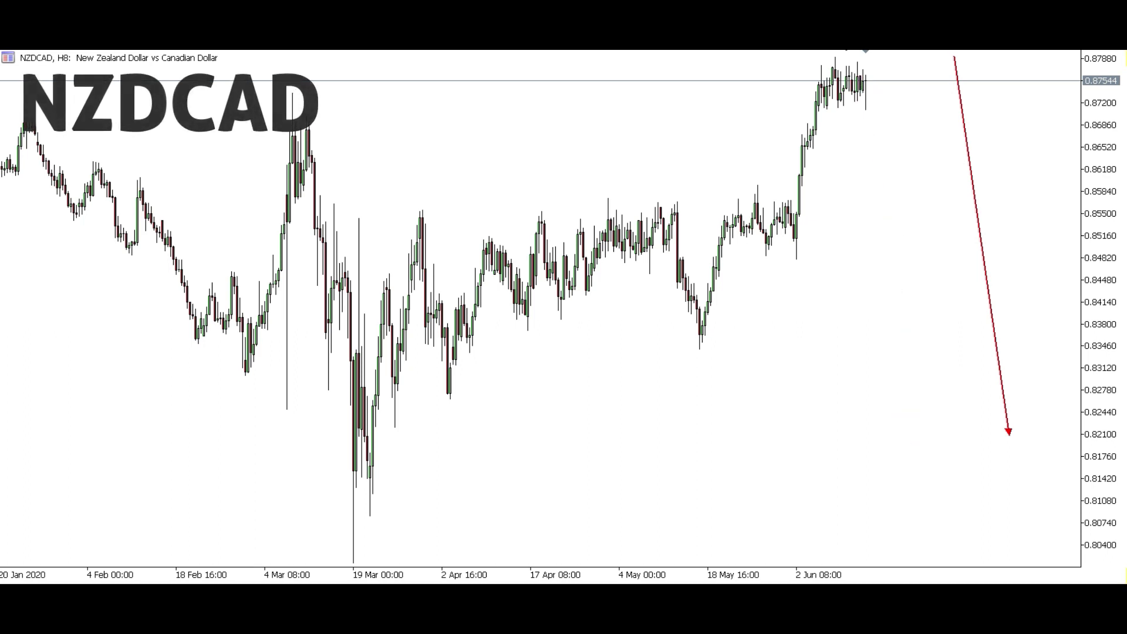
mouse_move(840, 90)
mouse_down()
mouse_move(874, 93)
mouse_move(884, 54)
mouse_move(896, 72)
mouse_up()
key(e)
Sketch NZDCAD drops beside the red arrow to about 0.824 and from the current price to about 0.820, clearing each.
drag(966, 60, 1046, 417)
key(e)
mouse_move(862, 86)
mouse_down()
mouse_move(904, 66)
mouse_move(959, 438)
mouse_move(952, 427)
mouse_up()
key(e)
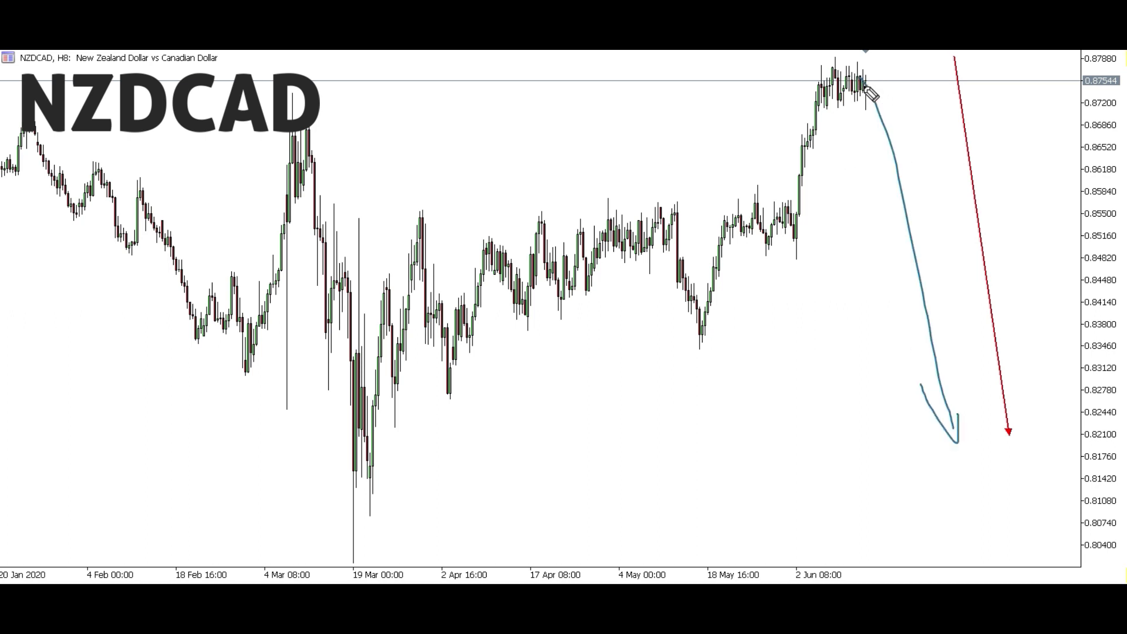
key(e)
Sketch an arrow along the projected NZDCAD decline and a drop from the current price to about 0.819, clearing each.
mouse_move(930, 56)
mouse_down()
mouse_move(1021, 436)
mouse_move(1020, 416)
mouse_up()
drag(1002, 434, 976, 408)
key(e)
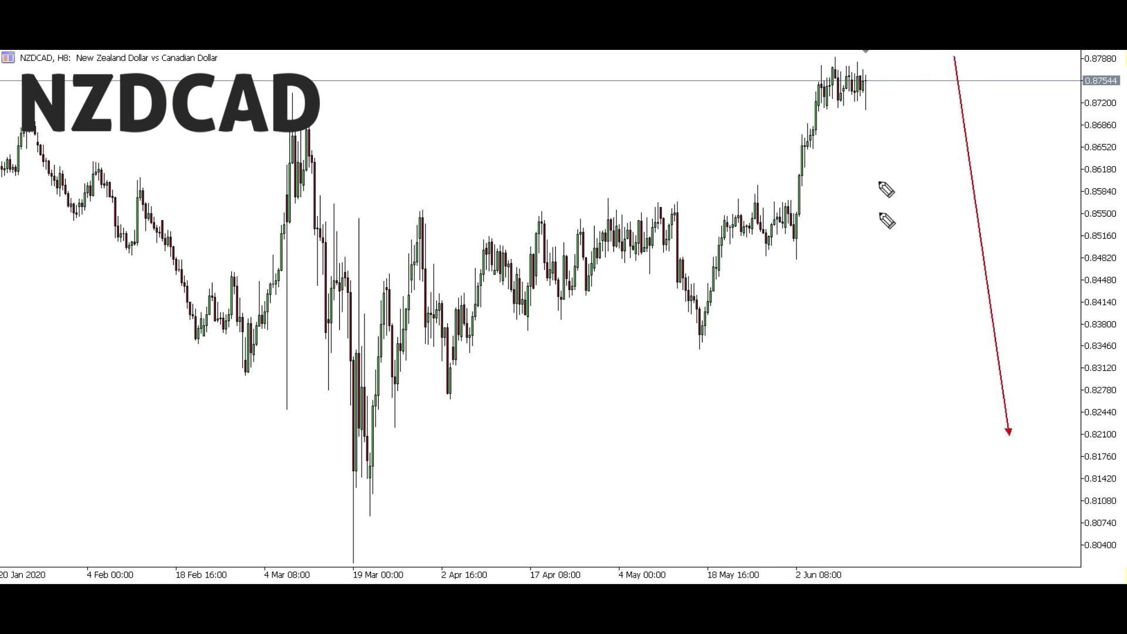
mouse_move(862, 88)
mouse_down()
mouse_move(892, 52)
mouse_move(1010, 446)
mouse_up()
key(e)
Sketch a short NZDCAD rise above the June highs and an arrow down to a level line at about 0.818, clearing earlier strokes.
drag(874, 106, 891, 65)
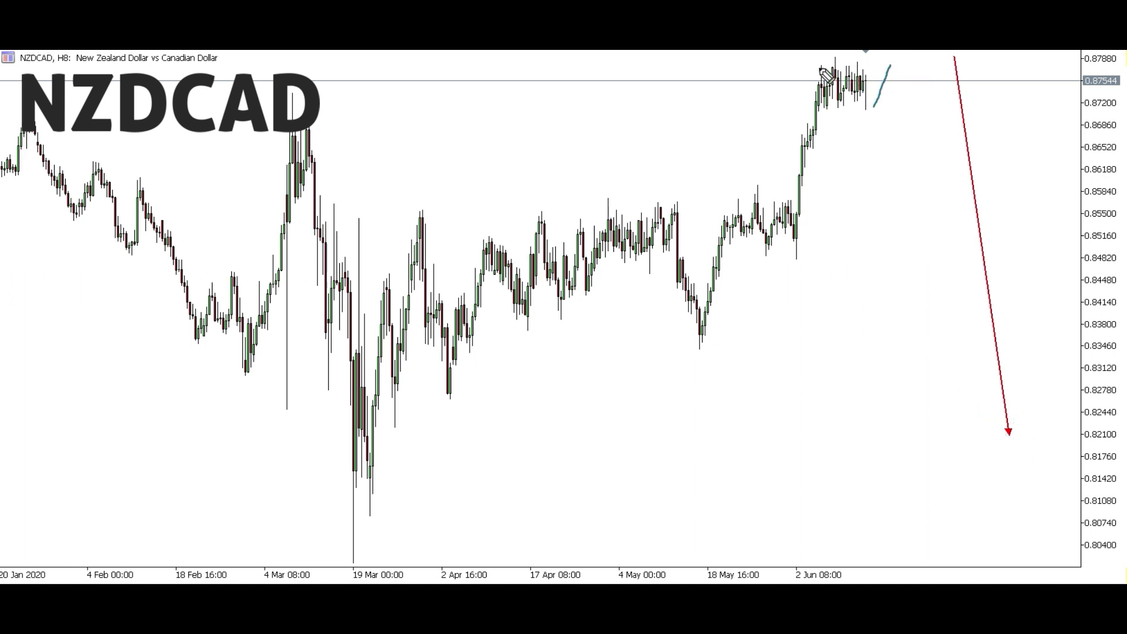
key(e)
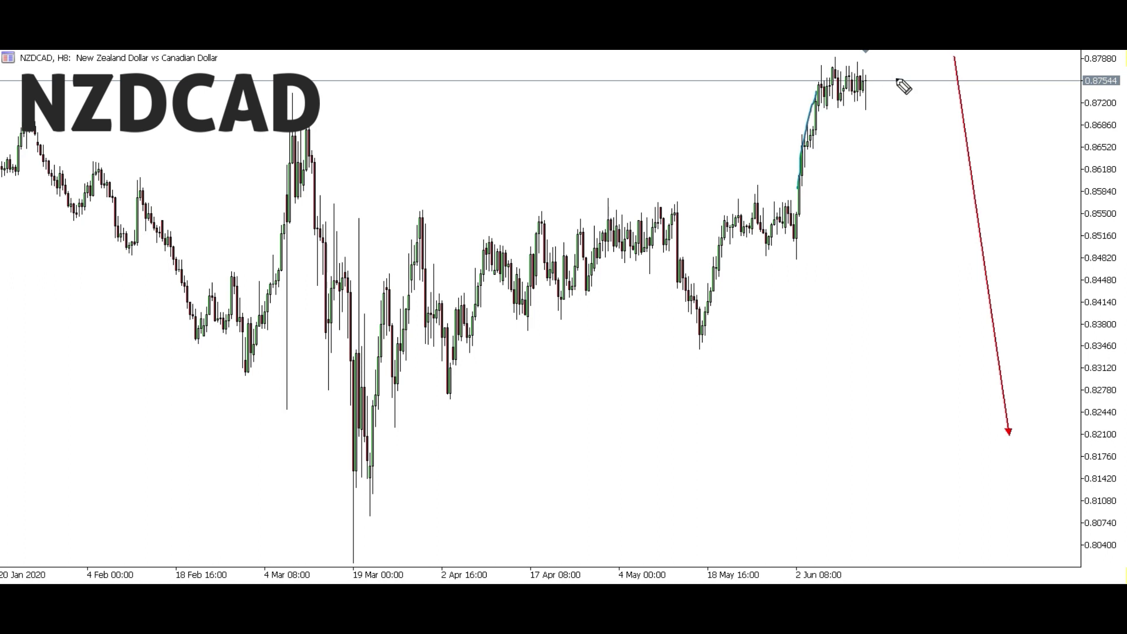
drag(998, 239, 1036, 435)
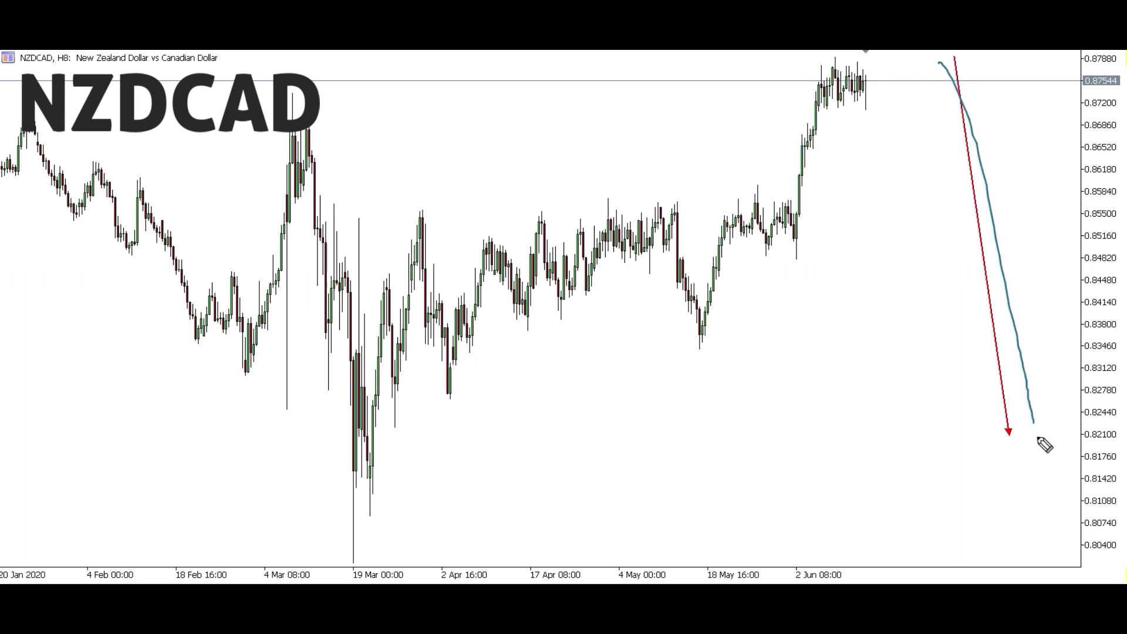
drag(872, 67, 874, 52)
drag(953, 70, 1048, 452)
mouse_move(1048, 452)
mouse_down()
mouse_move(1014, 421)
mouse_move(1034, 450)
mouse_up()
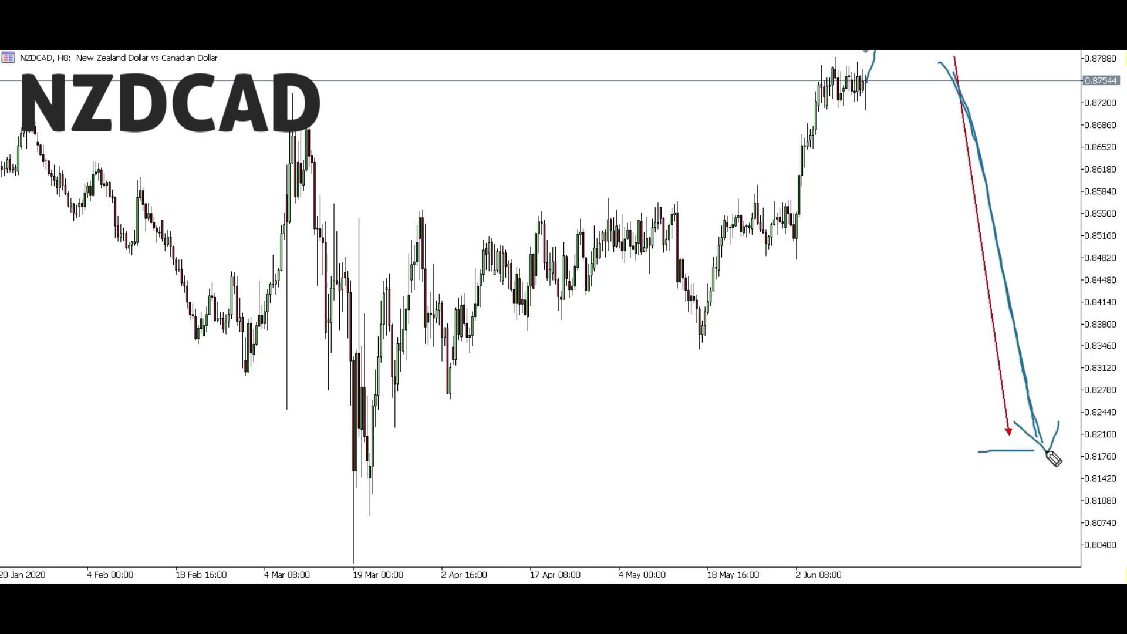